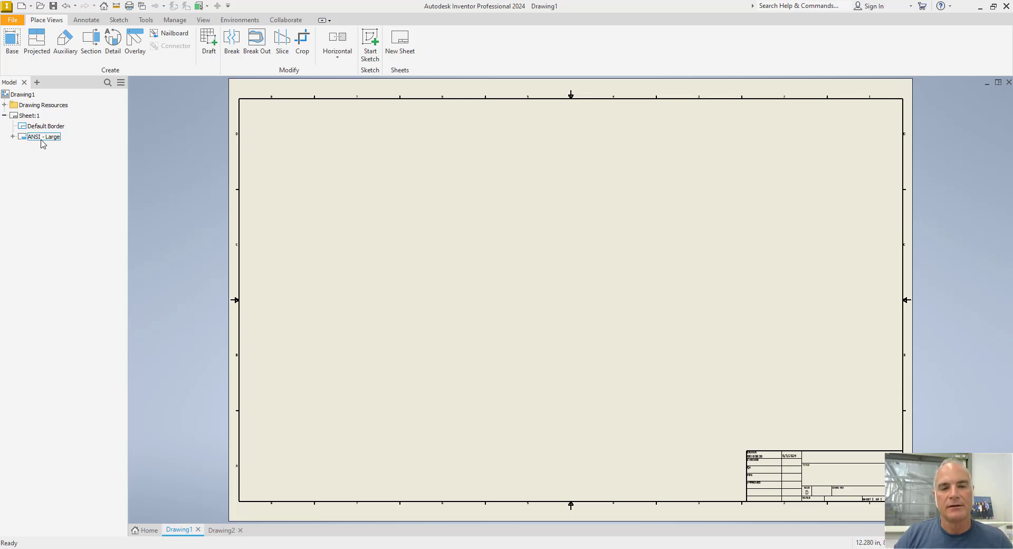
Step: Delete the ANSI - Large title block and the default border from Sheet:1
right_click(43, 137)
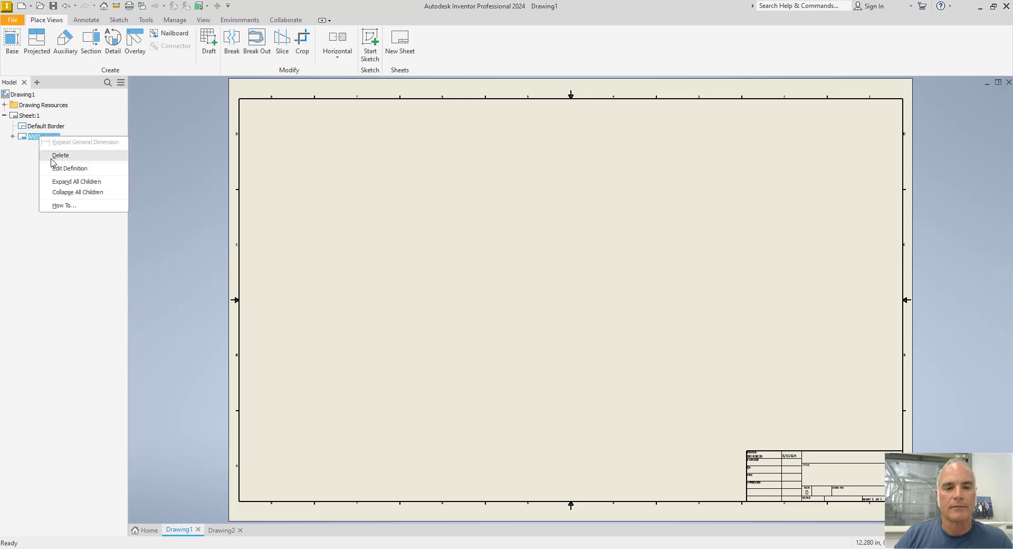
left_click(50, 154)
right_click(42, 127)
left_click(53, 145)
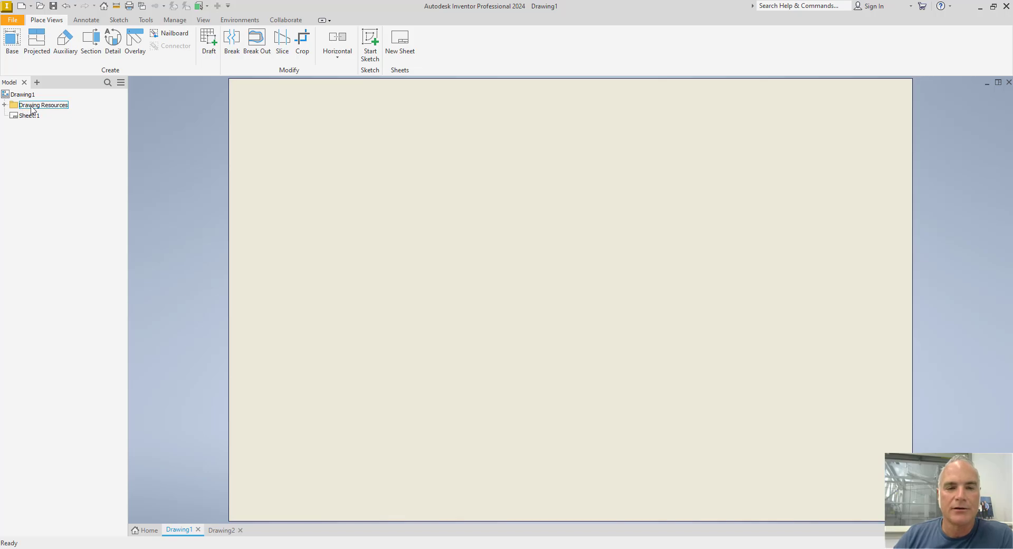
Step: Define a new border in the drawing resources and sketch a rectangle about 32 by 20 in inside the sheet edges
left_click(4, 105)
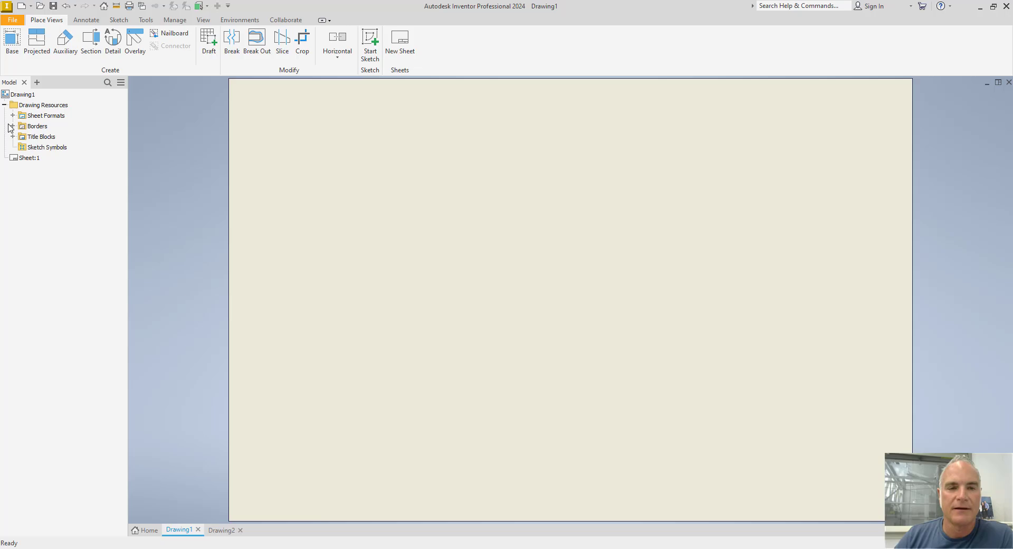
left_click(38, 132)
right_click(38, 132)
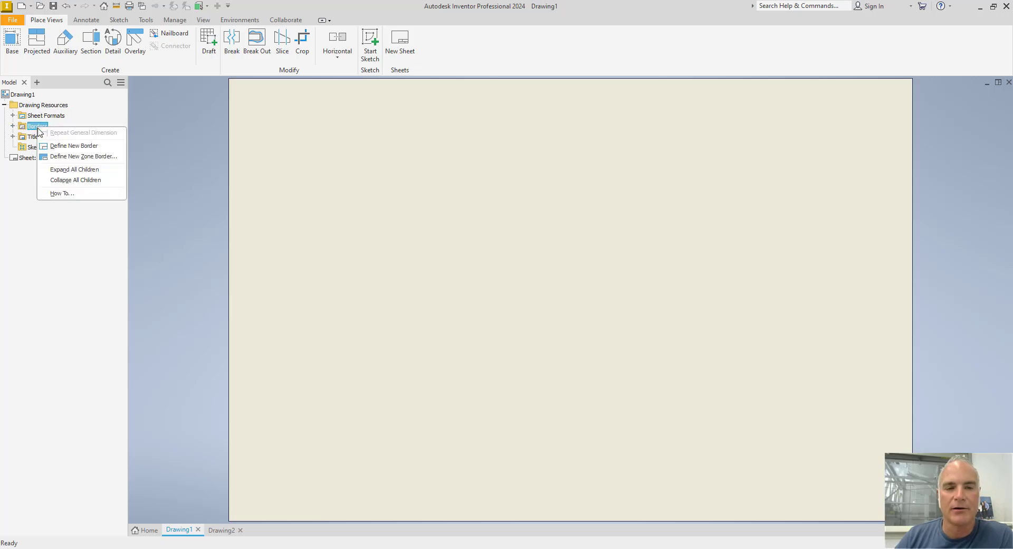
left_click(61, 149)
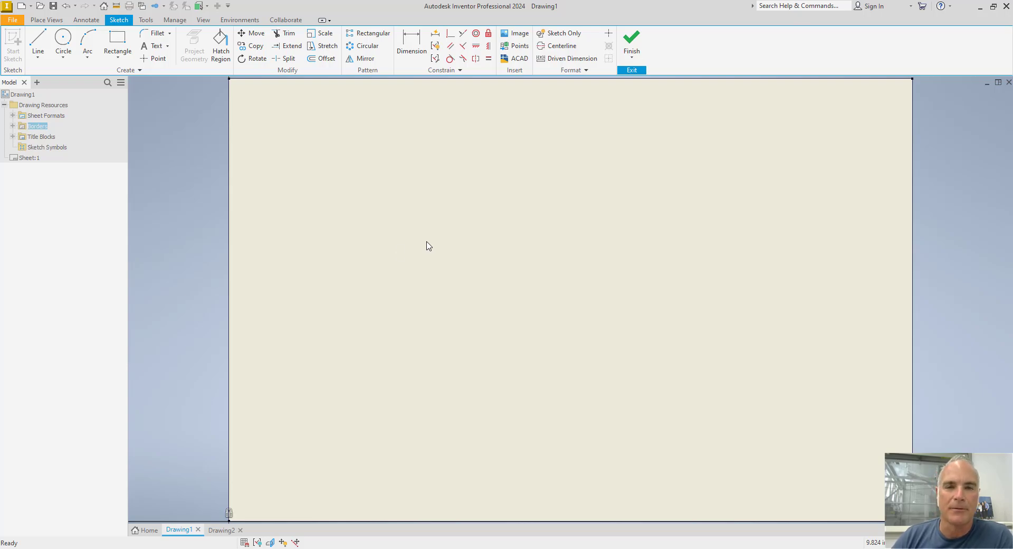
left_click(117, 42)
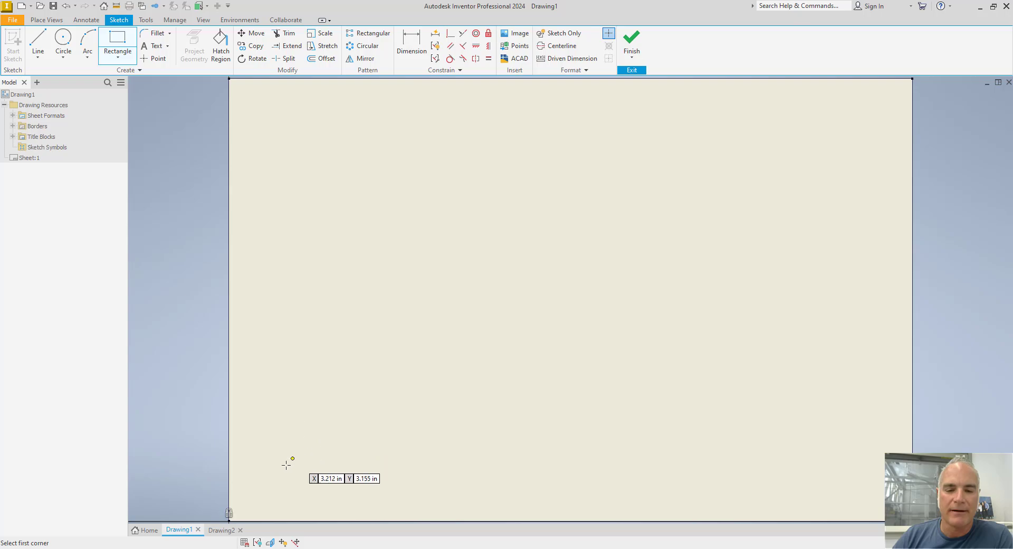
left_click(254, 498)
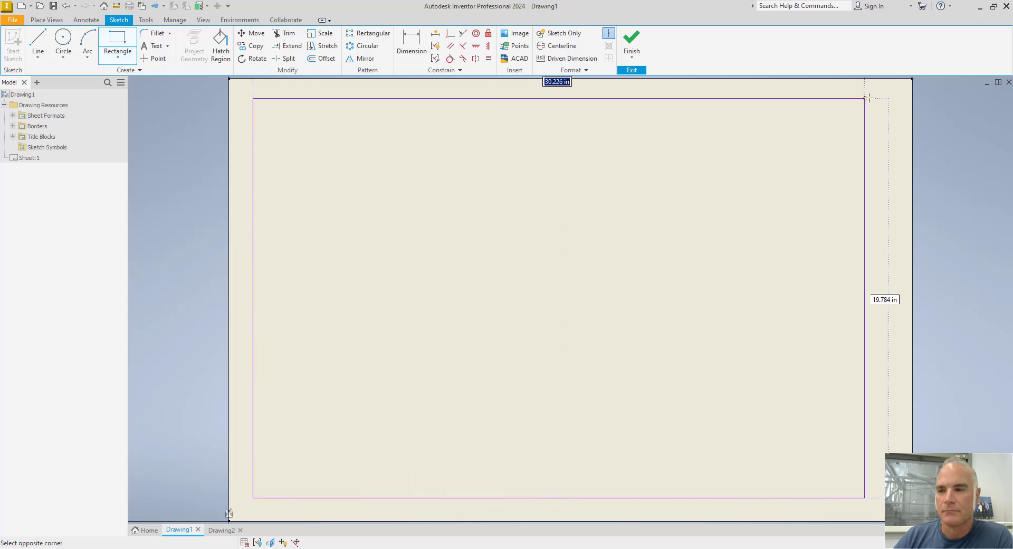
left_click(894, 92)
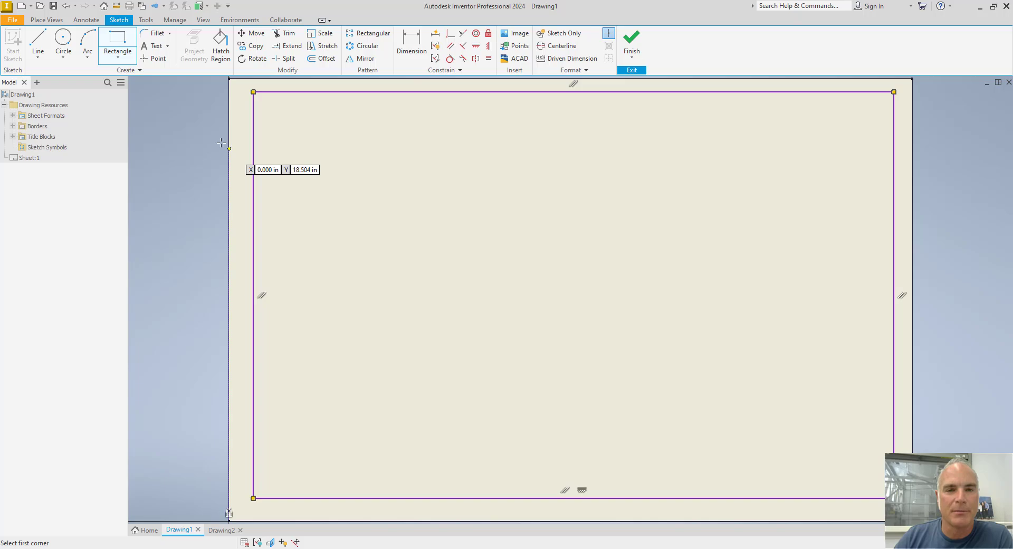
Step: Dimension the border rectangle's left side 0.75 in from the left edge of the sheet
key("d")
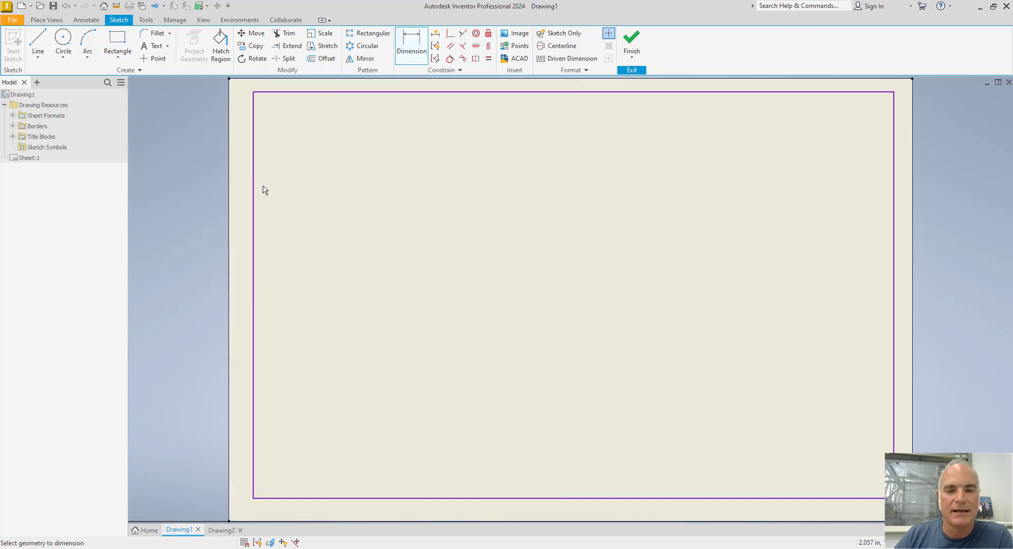
left_click(254, 360)
left_click(236, 521)
left_click(236, 484)
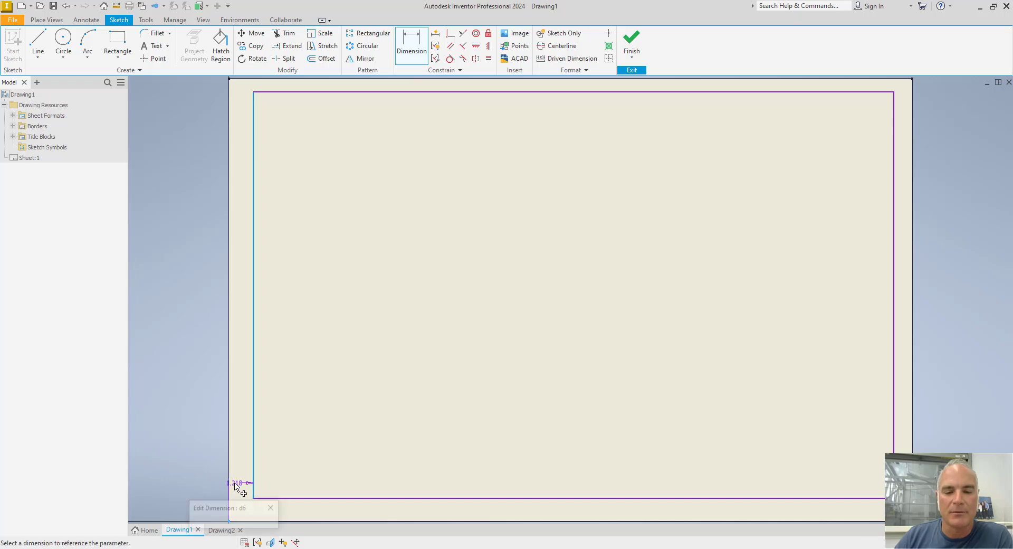
type(".7")
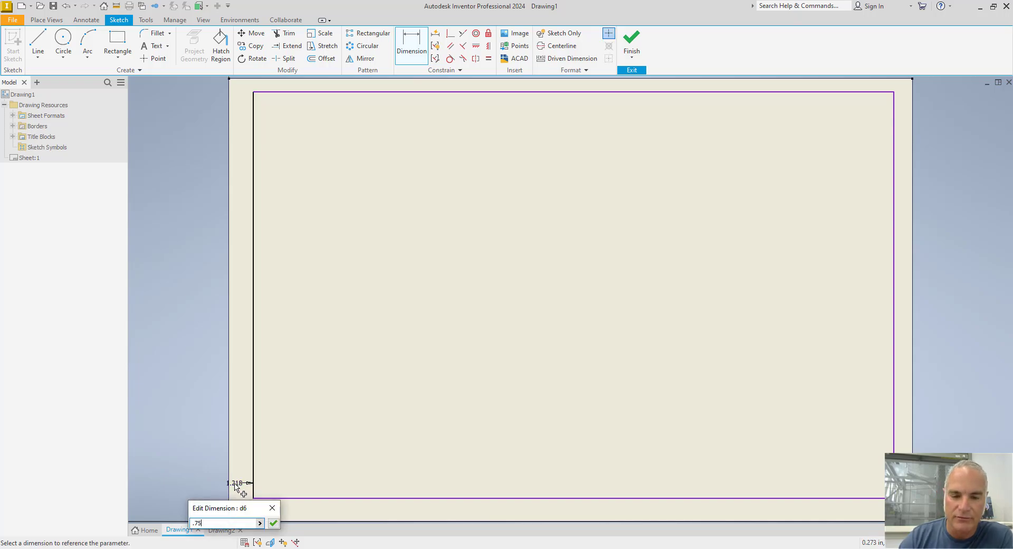
type("5")
key("Return")
Step: Dimension the border rectangle's bottom side 0.375 in from the bottom edge of the sheet
left_click(261, 499)
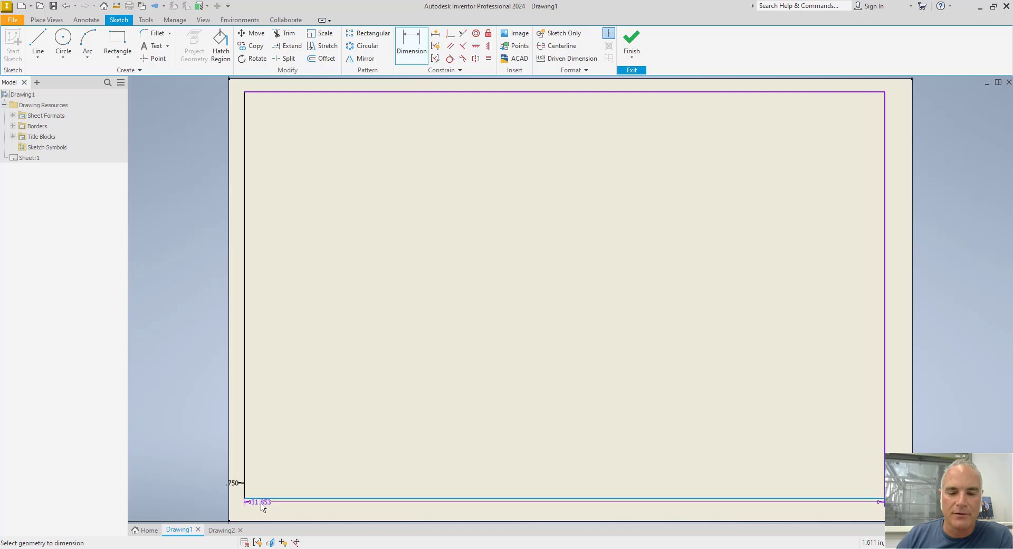
left_click(262, 521)
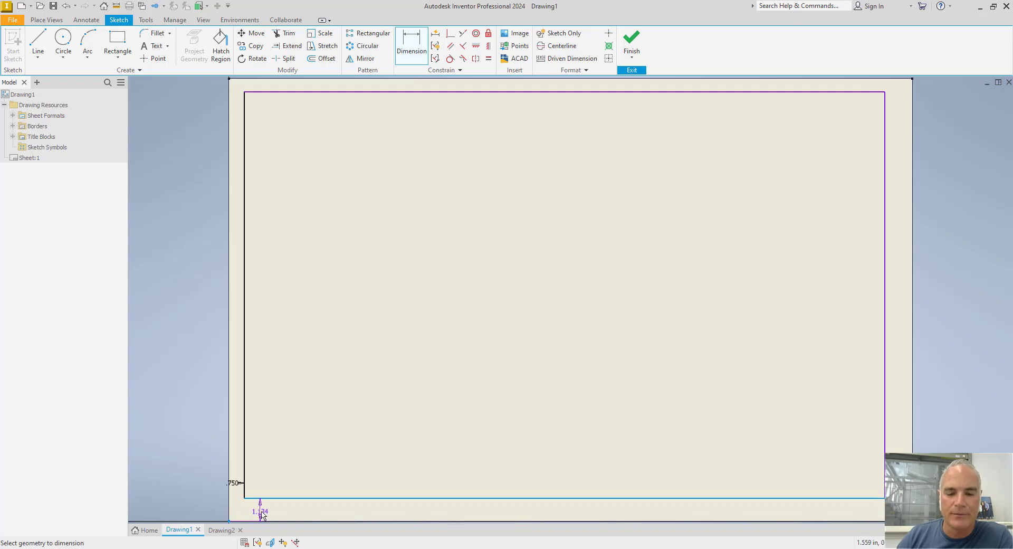
left_click(262, 515)
type(".375")
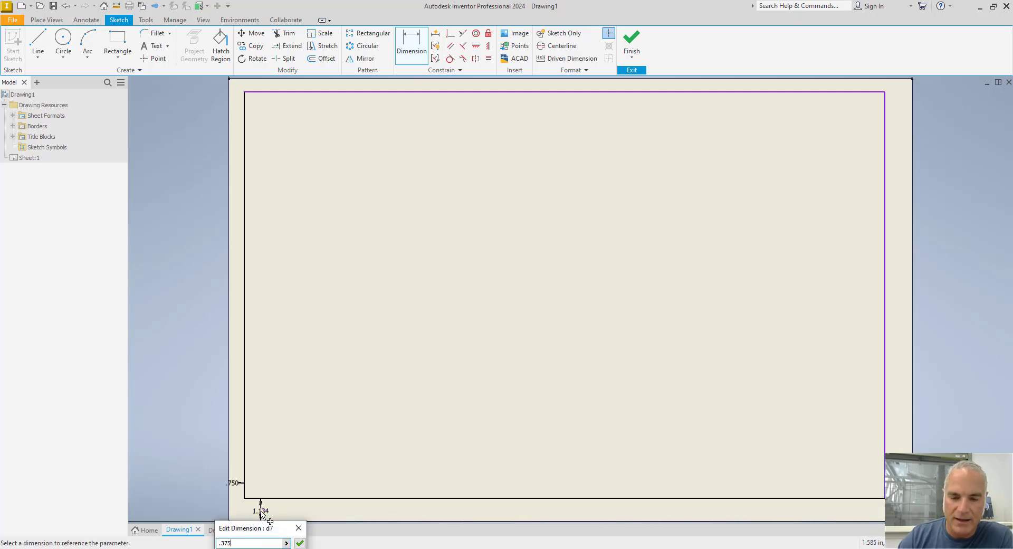
key("Return")
Step: Dimension the border rectangle's top side 0.375 in from the top edge of the sheet
left_click(245, 92)
left_click(247, 79)
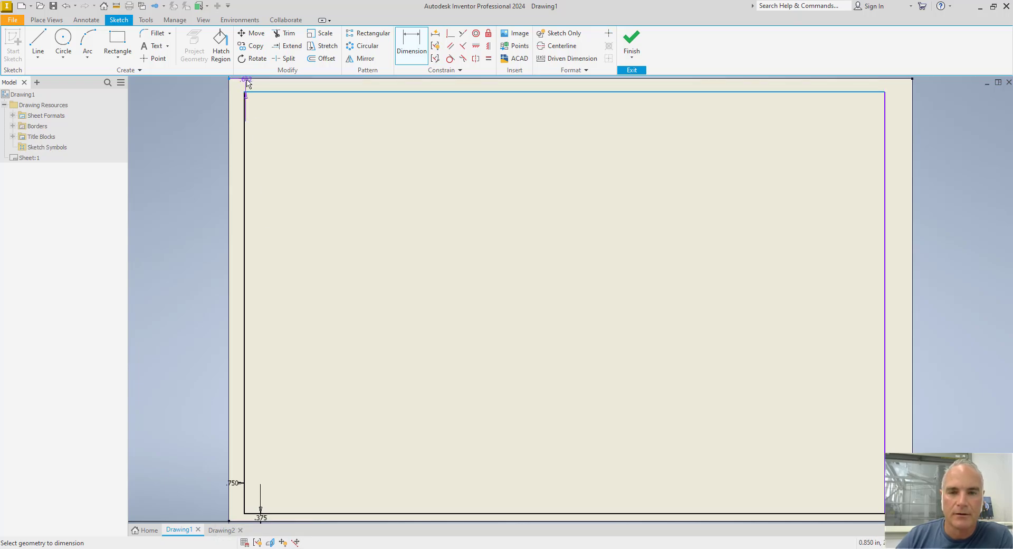
left_click(249, 87)
type(".375")
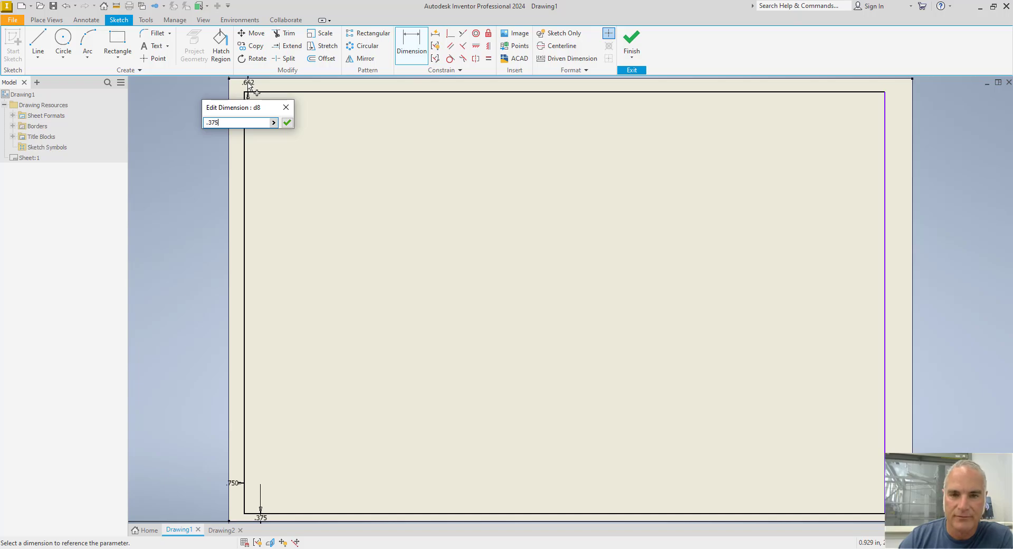
key("Return")
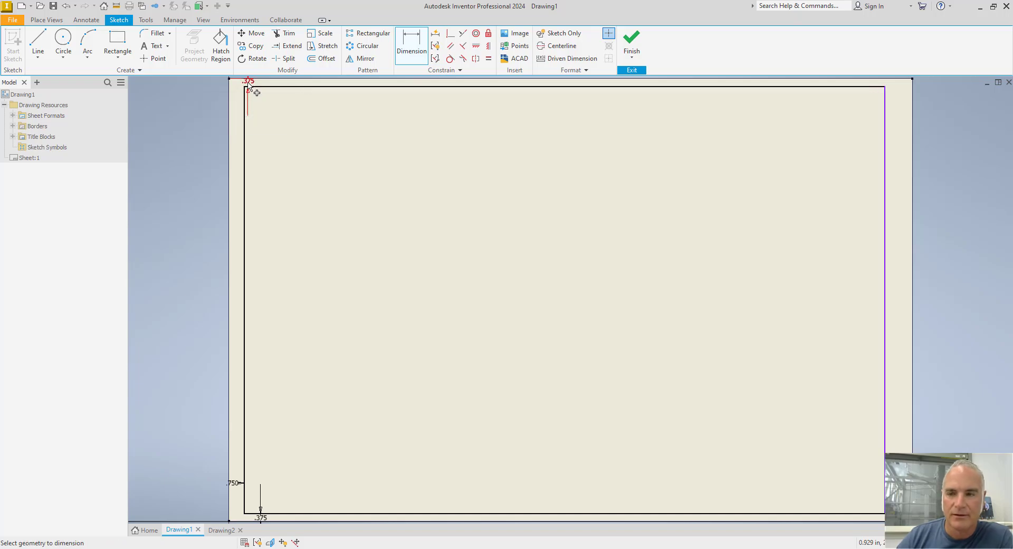
Step: Dimension the border rectangle's right side 0.375 in from the right edge of the sheet
left_click(887, 147)
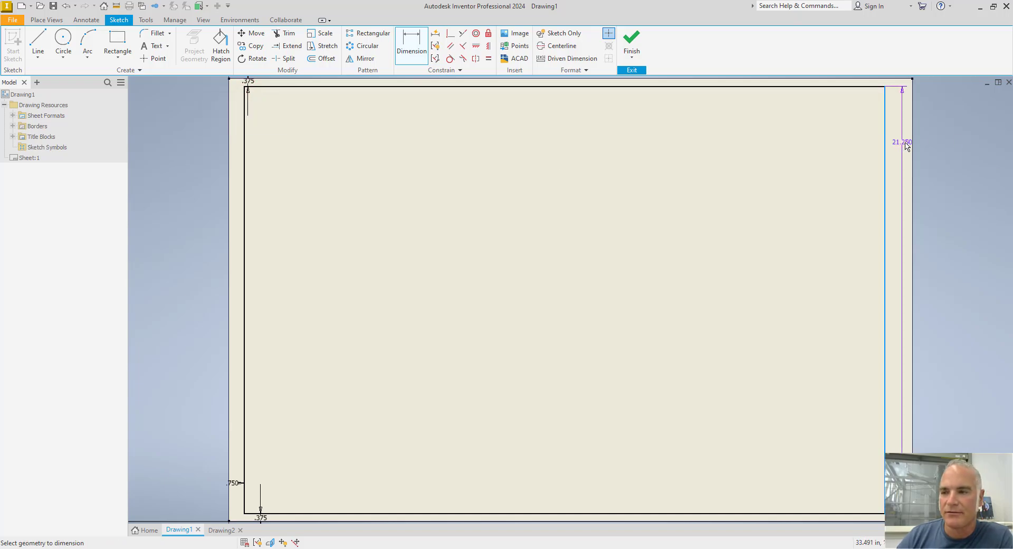
left_click(914, 80)
left_click(900, 125)
type(".375")
key("Return")
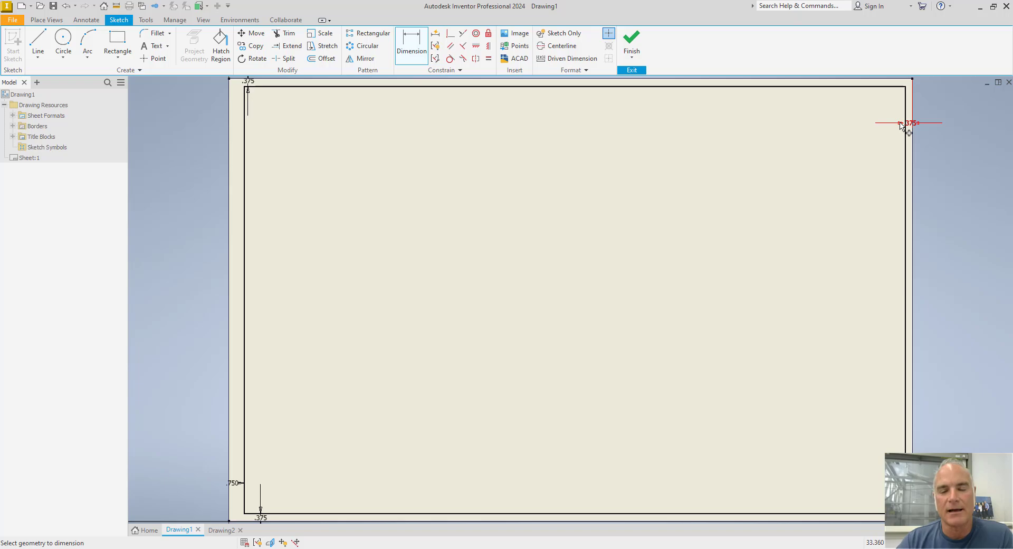
Step: Finish the border sketch and save the border under the name Plain Border
left_click(631, 43)
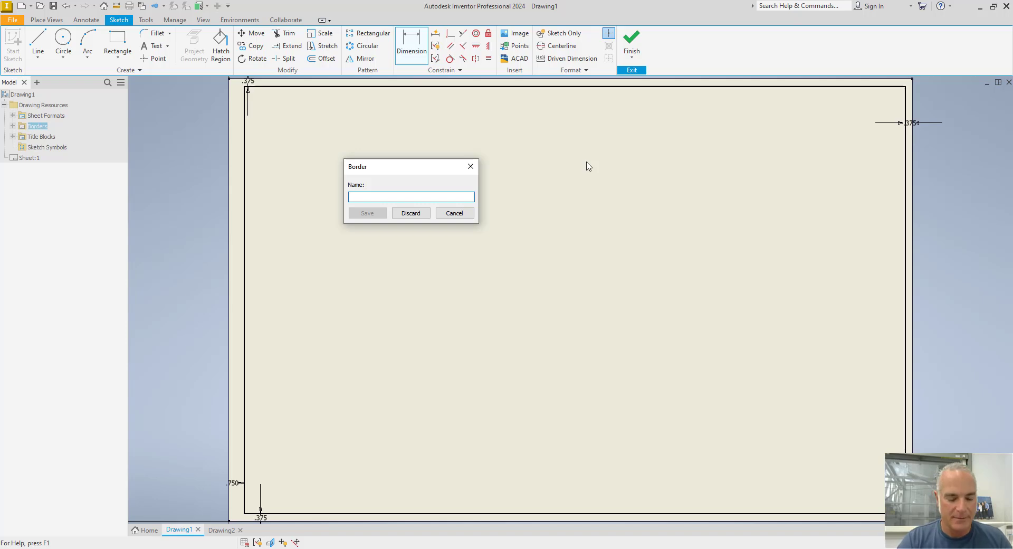
type("pLAIN")
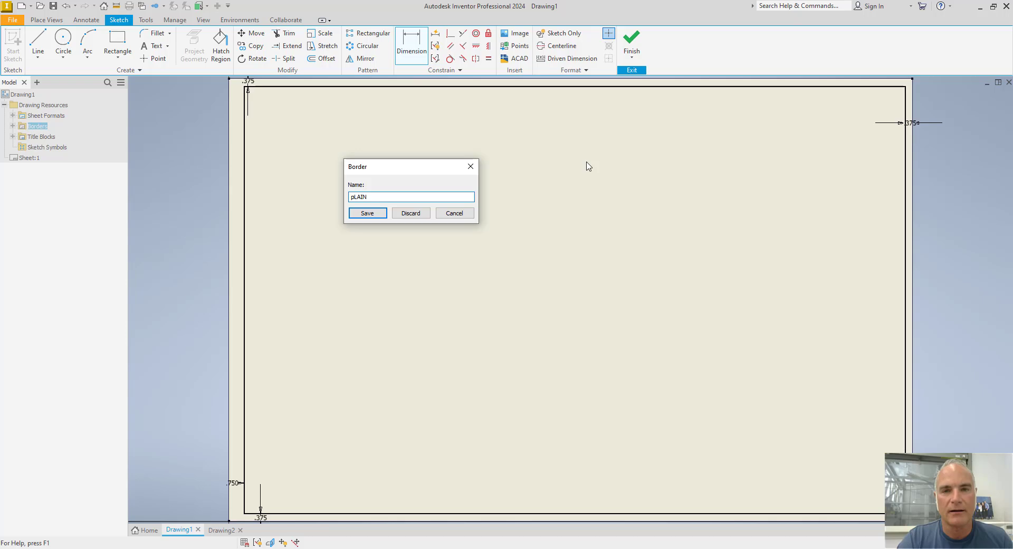
type(" bORDER")
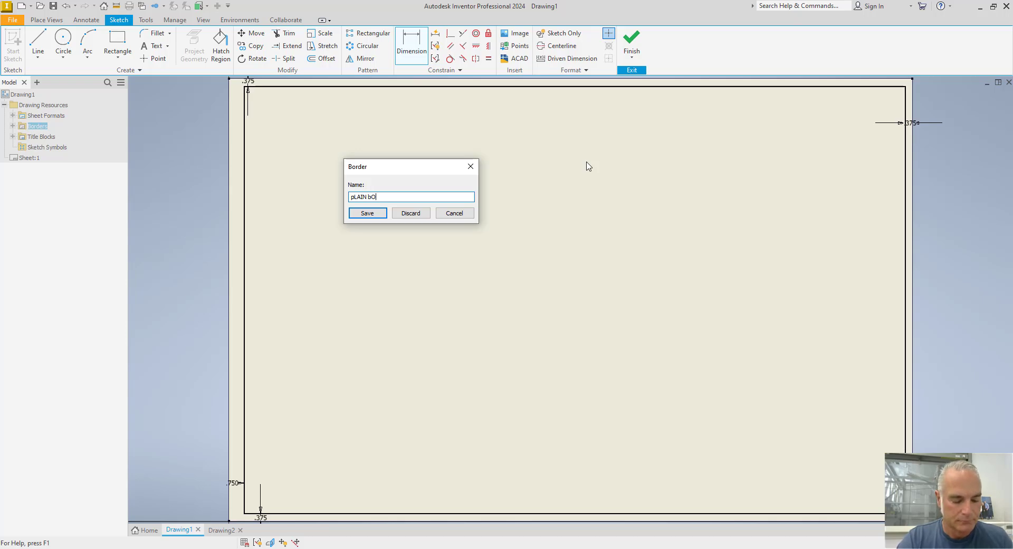
key("BackSpace")
key("BackSpace")
key("BackSpace")
key("BackSpace")
key("BackSpace")
key("BackSpace")
key("BackSpace")
key("BackSpace")
key("BackSpace")
key("BackSpace")
key("BackSpace")
key("BackSpace")
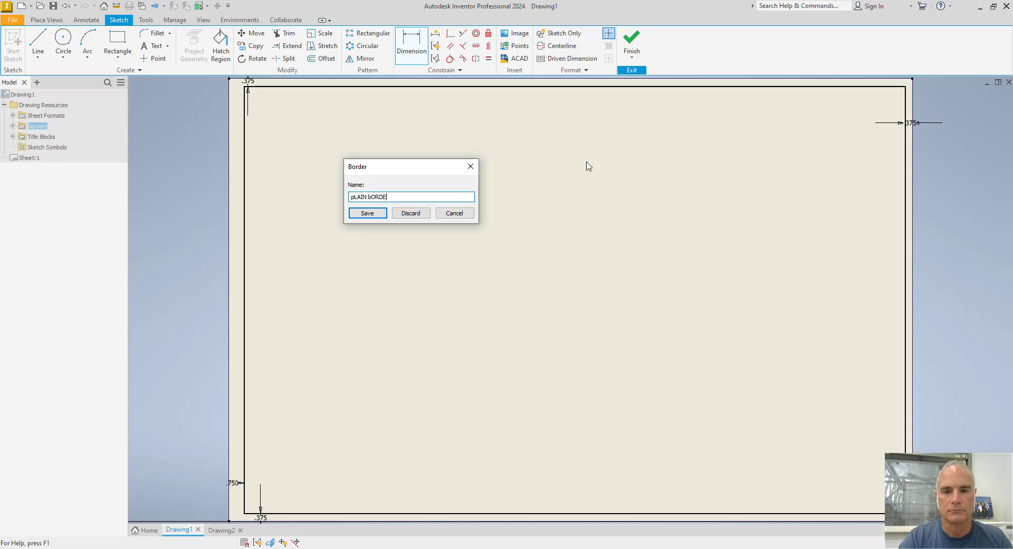
type("P")
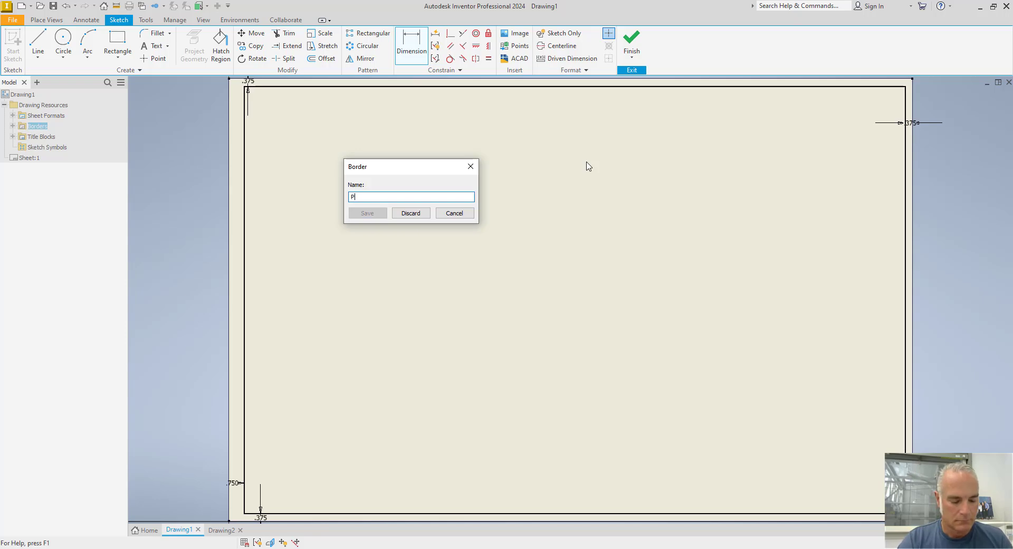
type("lain Border")
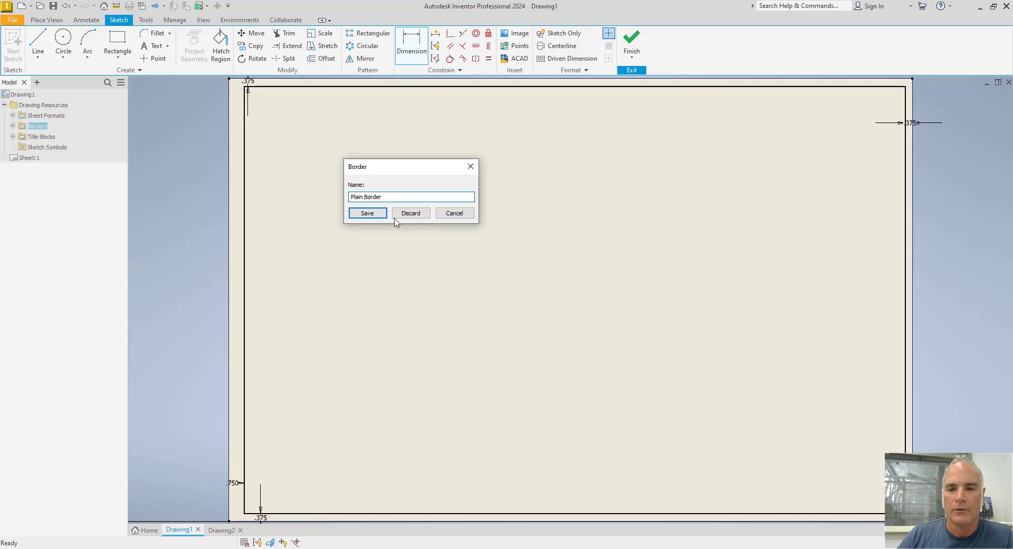
left_click(369, 213)
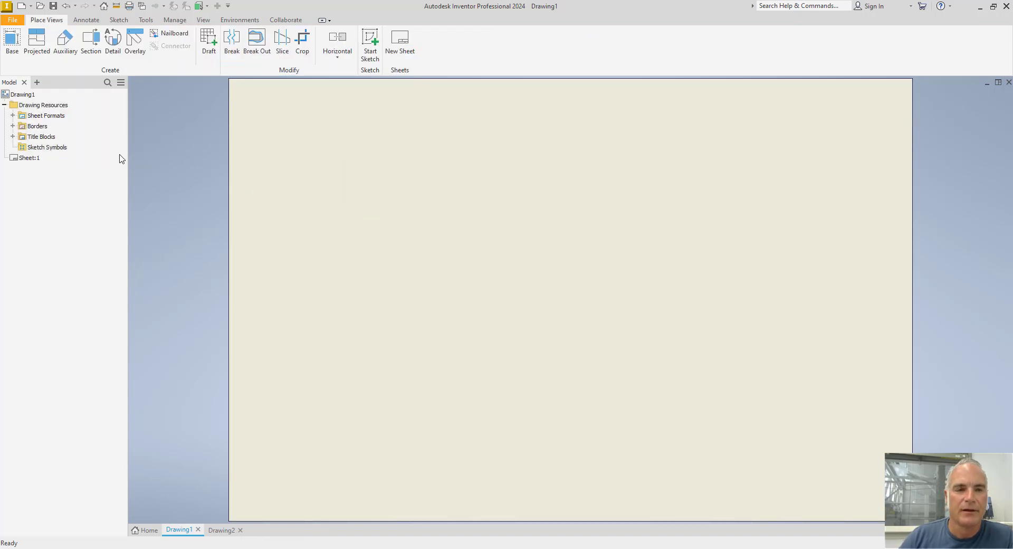
Step: Expand the Borders resources and start defining a new title block for Drawing1
left_click(13, 127)
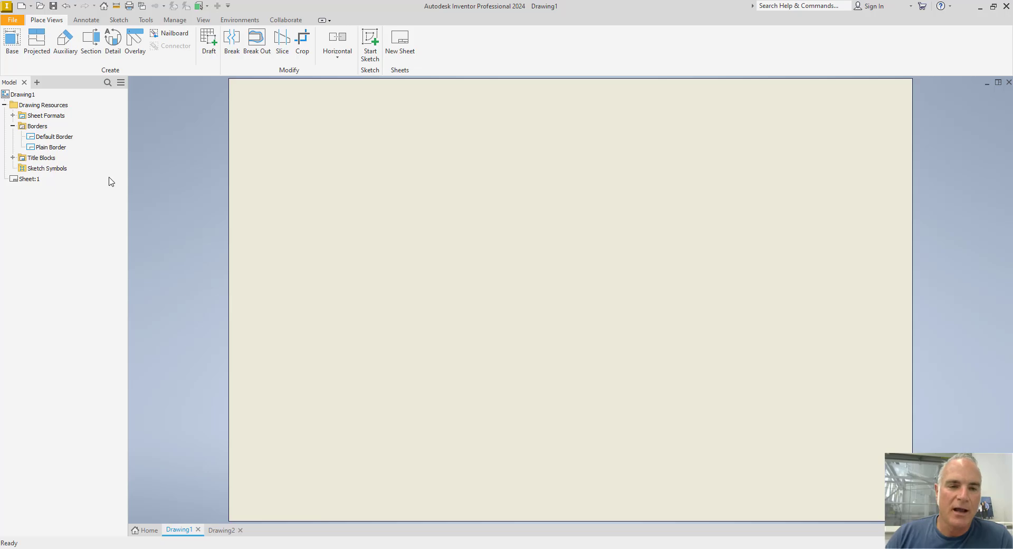
right_click(42, 160)
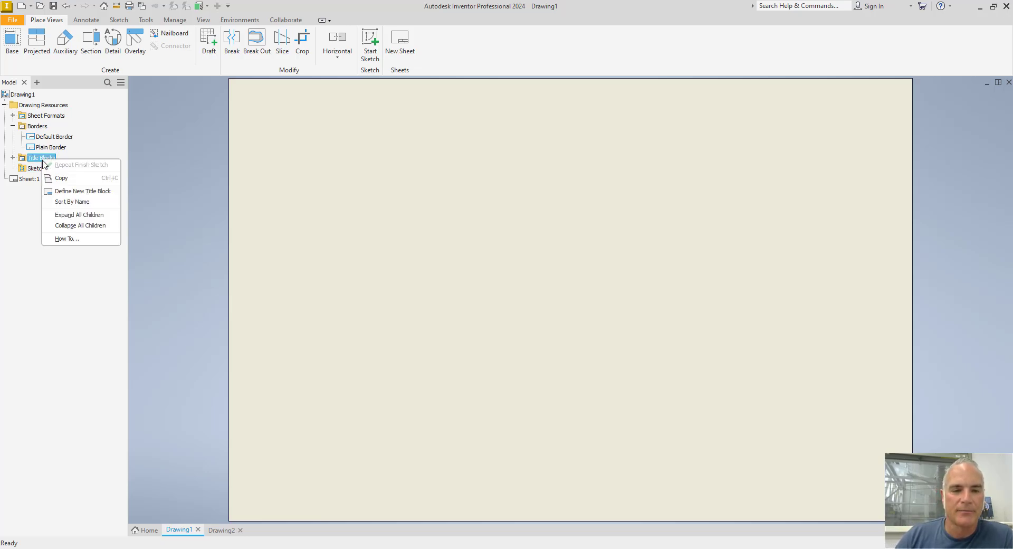
left_click(68, 192)
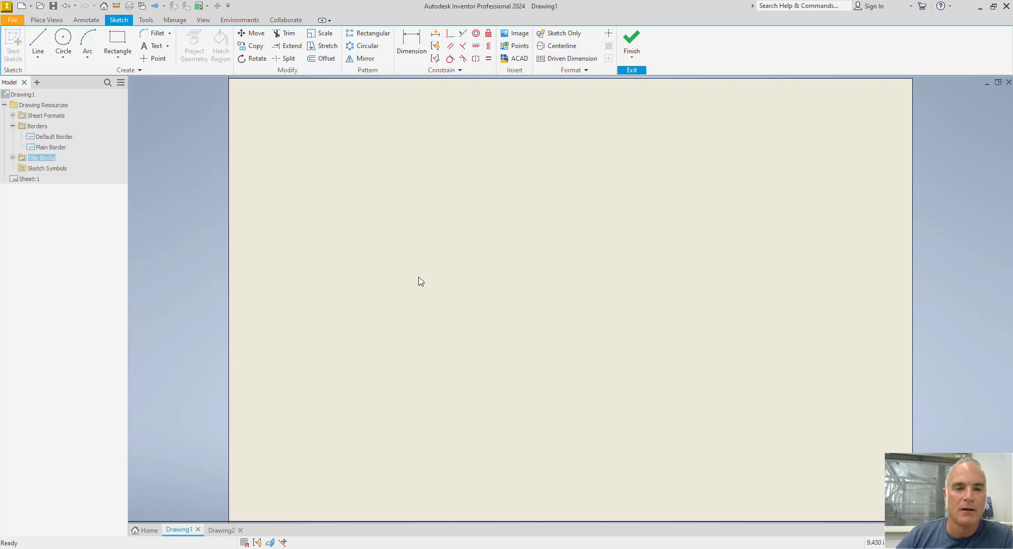
Step: Switch to Drawing2 and examine the lines, dimensions, labels and property fields of its title block sketch
left_click(220, 530)
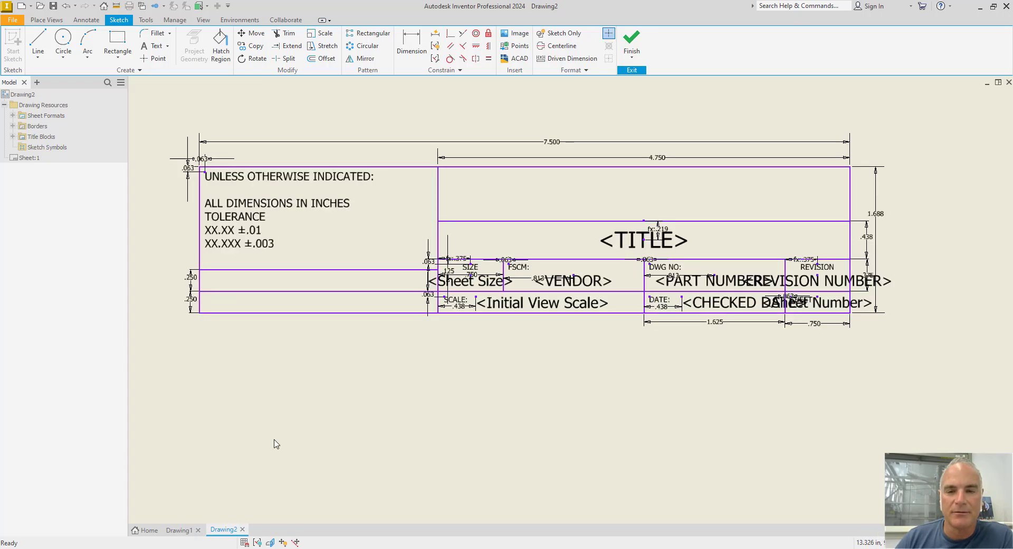
scroll(436, 422, "up", 2)
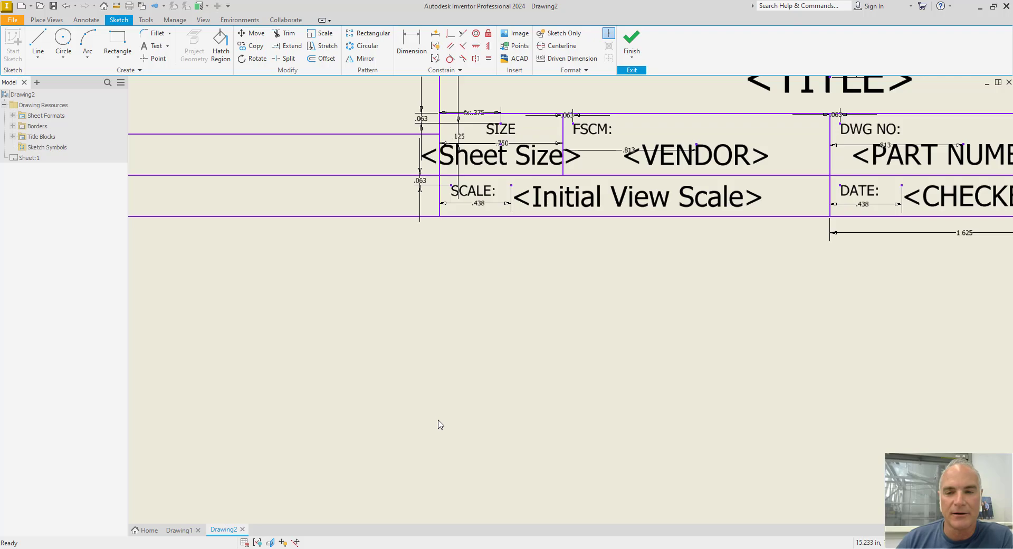
scroll(439, 423, "down", 4)
middle_click_drag(438, 422, 453, 397)
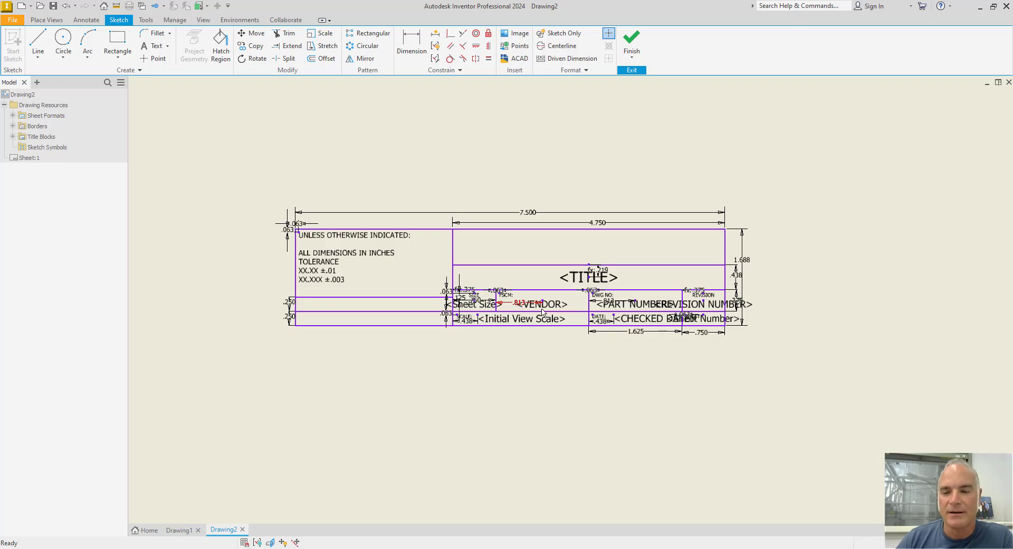
scroll(504, 311, "up", 5)
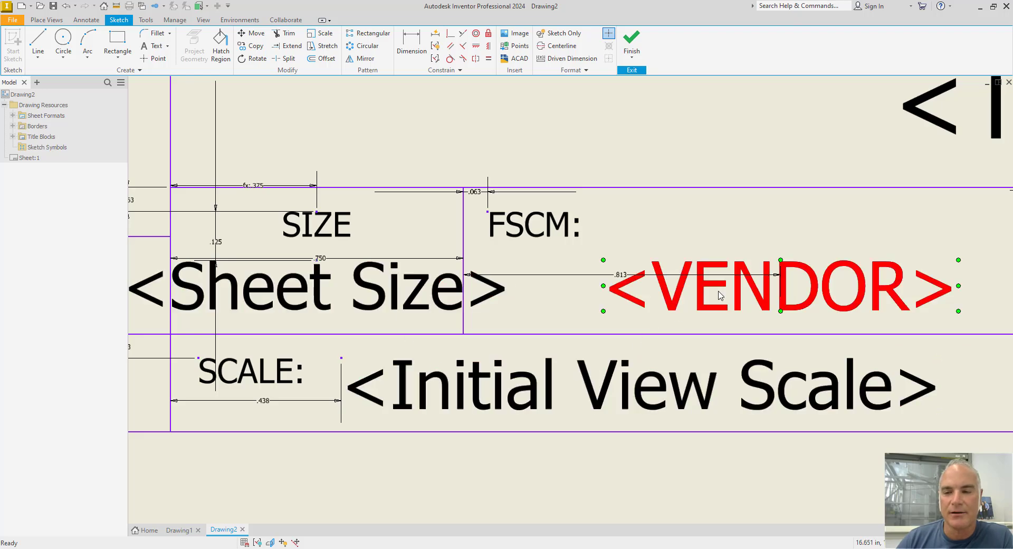
scroll(718, 293, "down", 1)
middle_click_drag(717, 292, 174, 291)
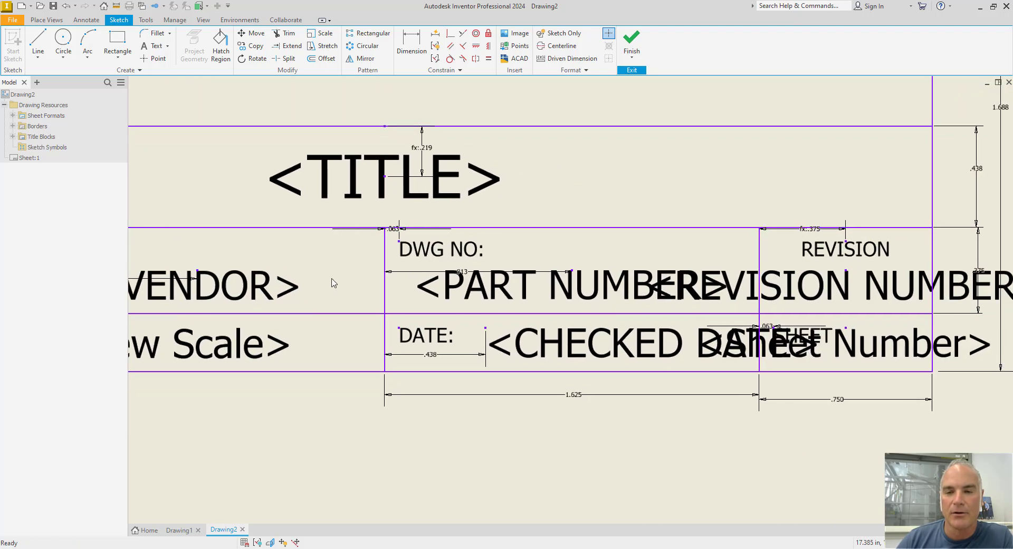
left_click(375, 200)
scroll(530, 330, "down", 1)
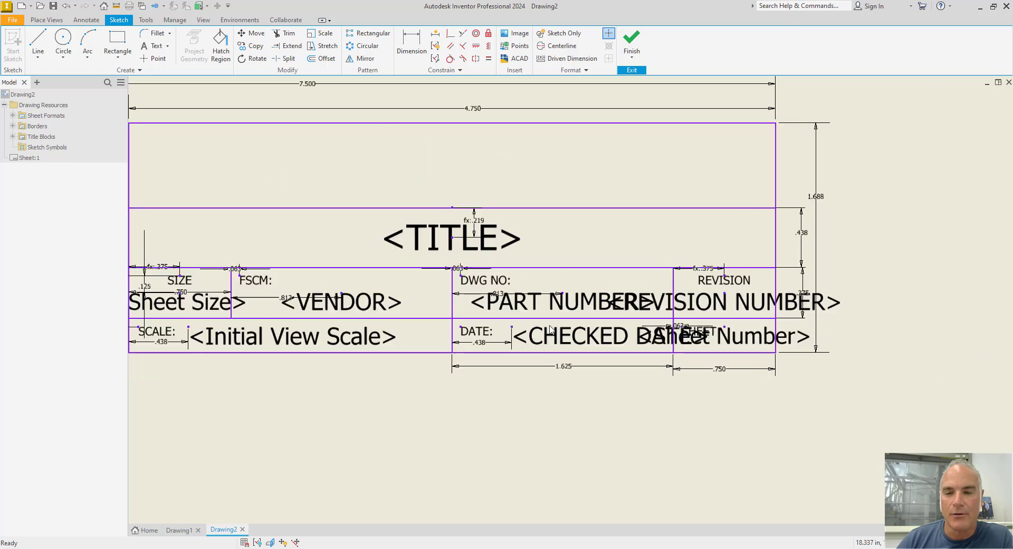
Step: Examine the property fields, labels and dimensions across the title block sketch, including the initial view scale field
middle_click_drag(312, 343, 671, 352)
scroll(470, 364, "down", 2)
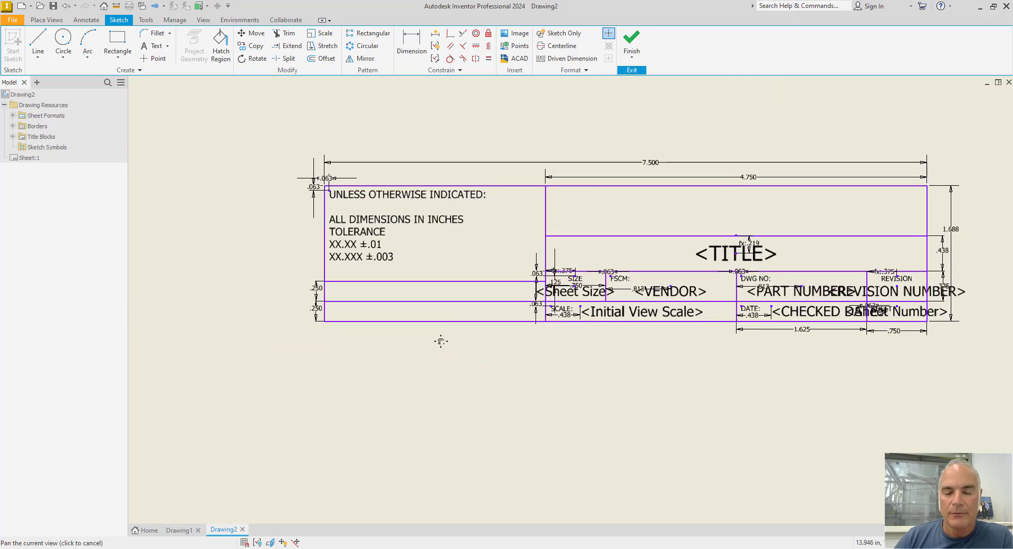
scroll(402, 316, "down", 1)
scroll(403, 316, "up", 4)
scroll(402, 316, "down", 1)
middle_click_drag(403, 316, 297, 296)
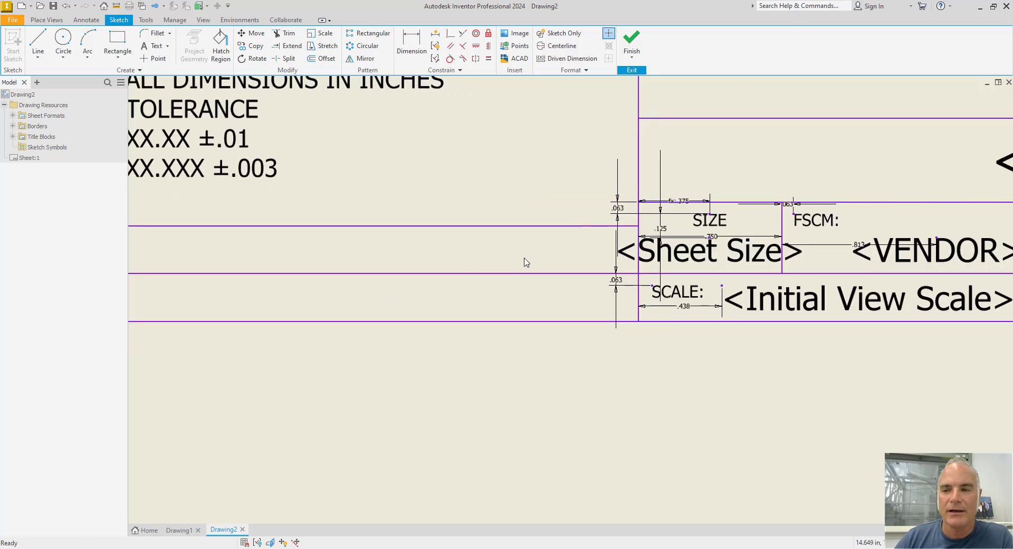
left_click(722, 227)
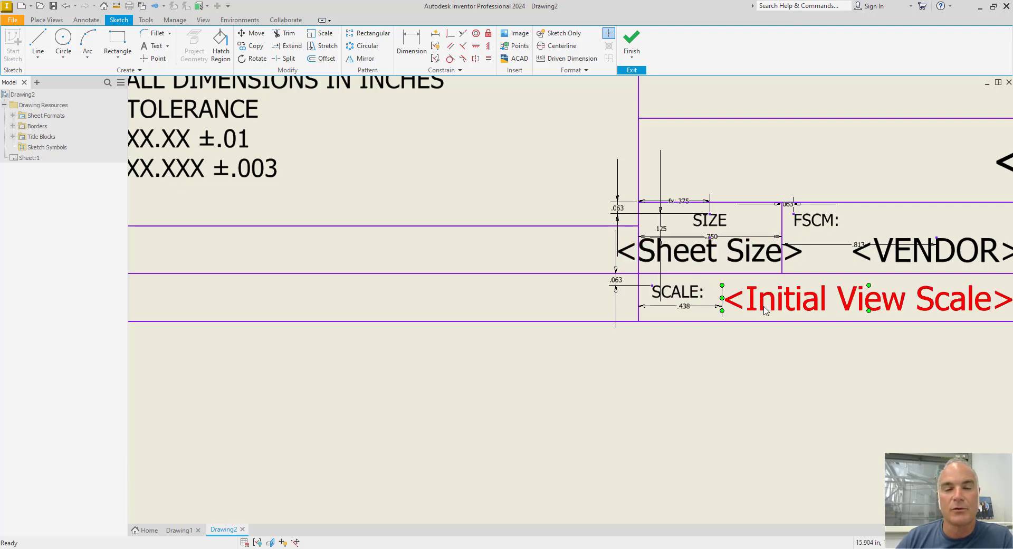
scroll(768, 311, "up", 1)
middle_click_drag(768, 311, 377, 311)
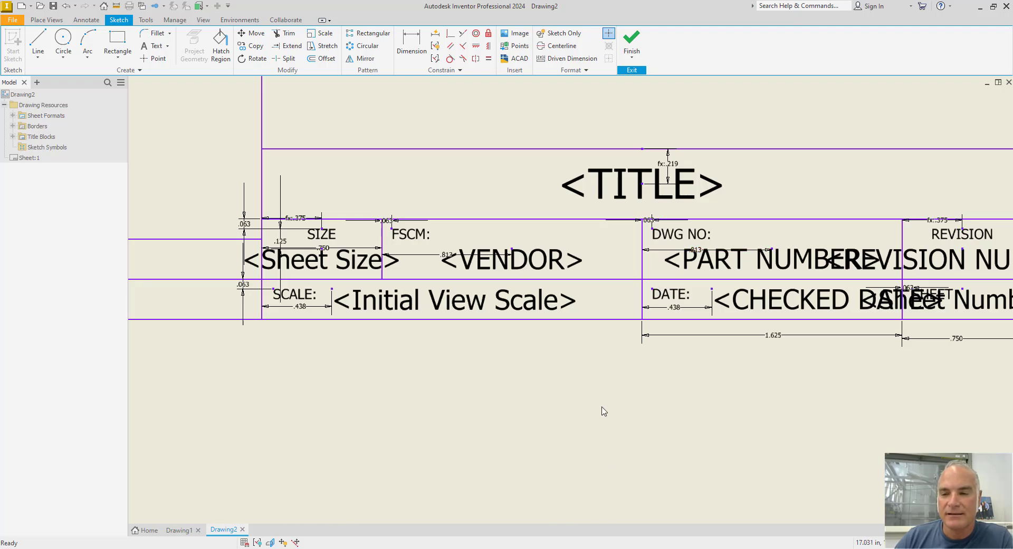
mouse_move(678, 365)
middle_mouse_down()
mouse_move(468, 373)
mouse_move(800, 353)
mouse_move(844, 371)
mouse_move(932, 371)
middle_mouse_up()
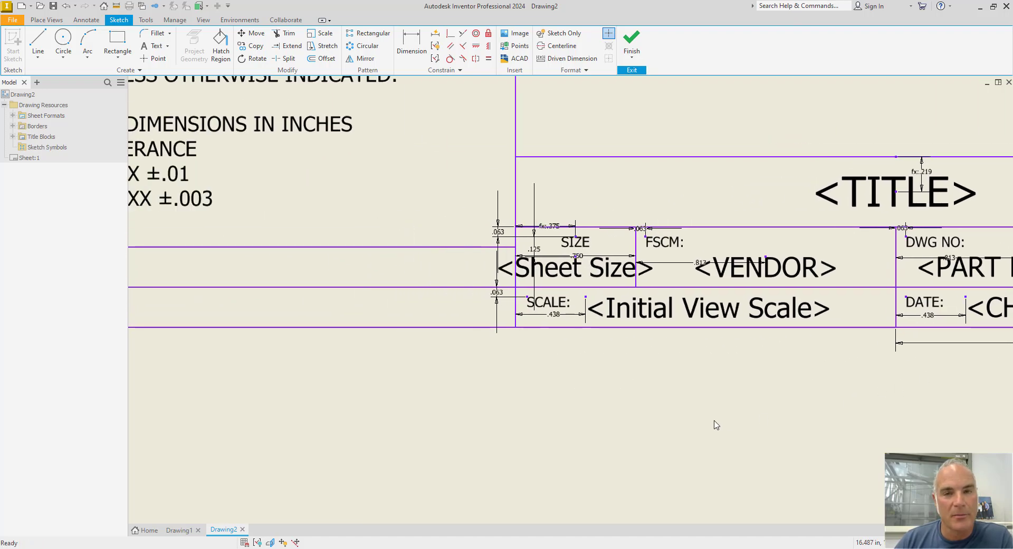
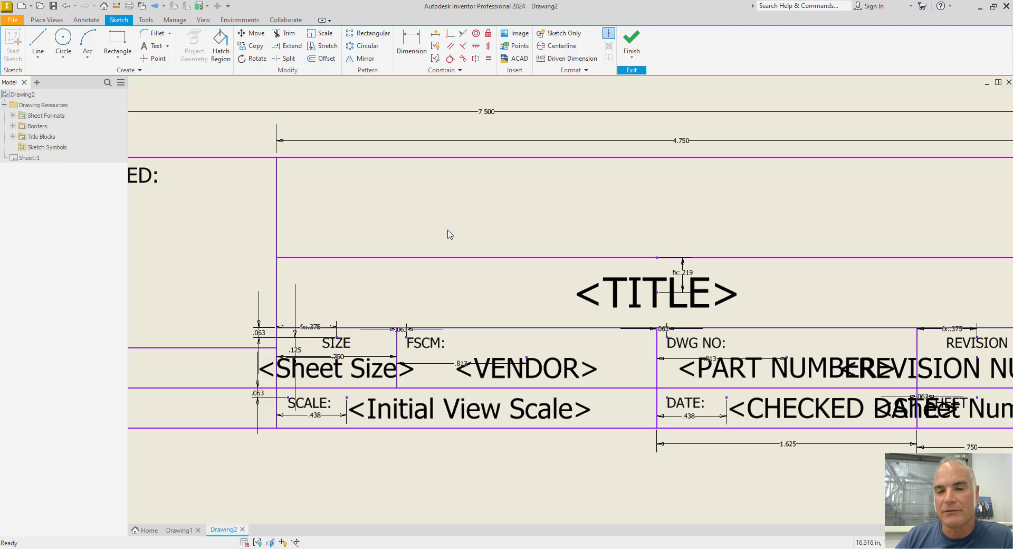
Step: Add a "DR BY:" text label with 0.063 in text height in the upper empty row below the tolerance notes
key("F2")
left_click_drag(448, 233, 824, 172)
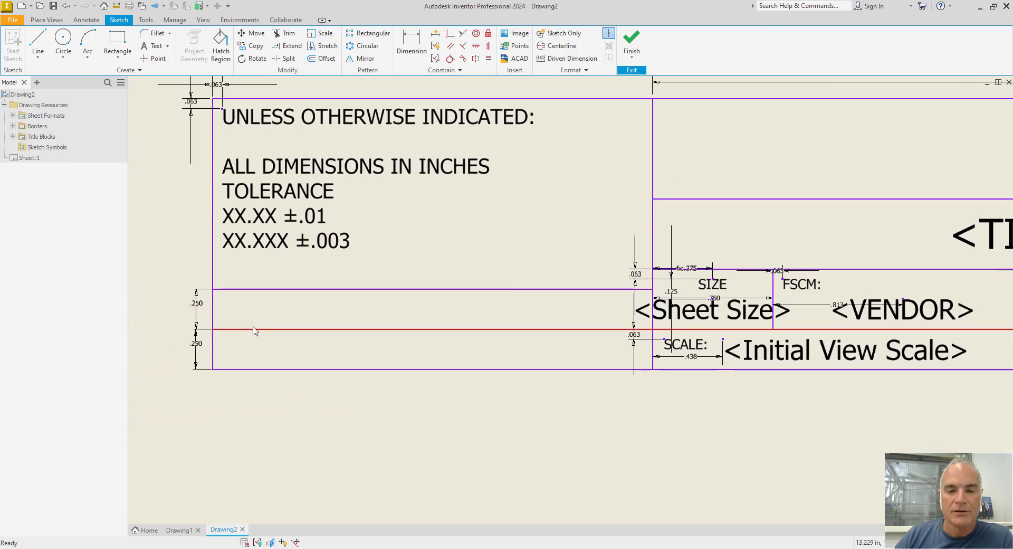
scroll(231, 312, "down", 3)
scroll(231, 307, "up", 3)
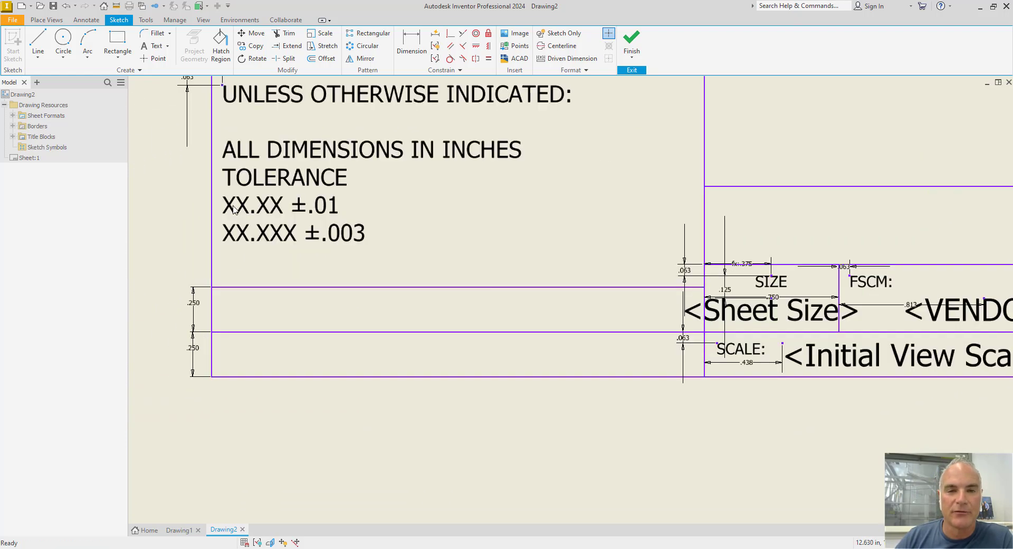
left_click(152, 48)
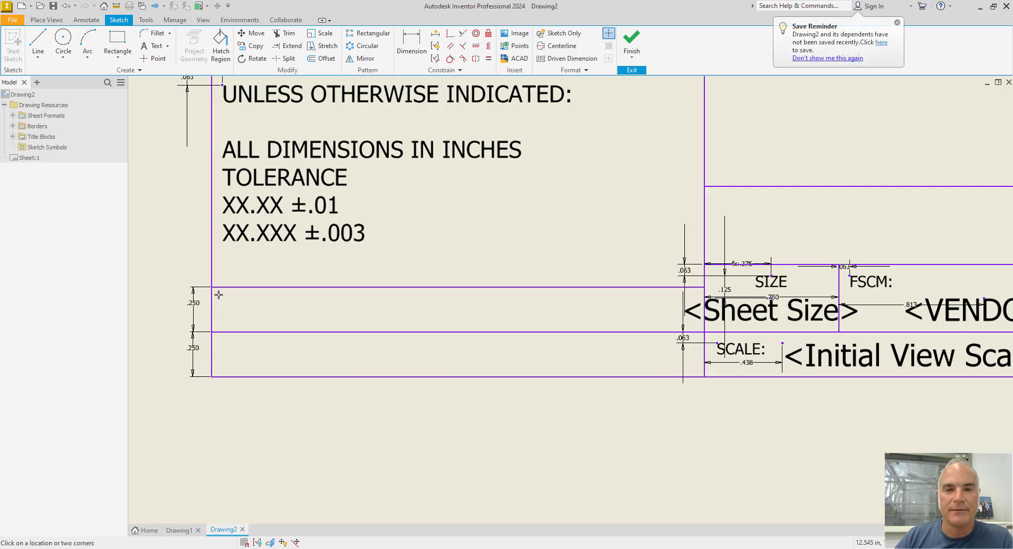
left_click(218, 294)
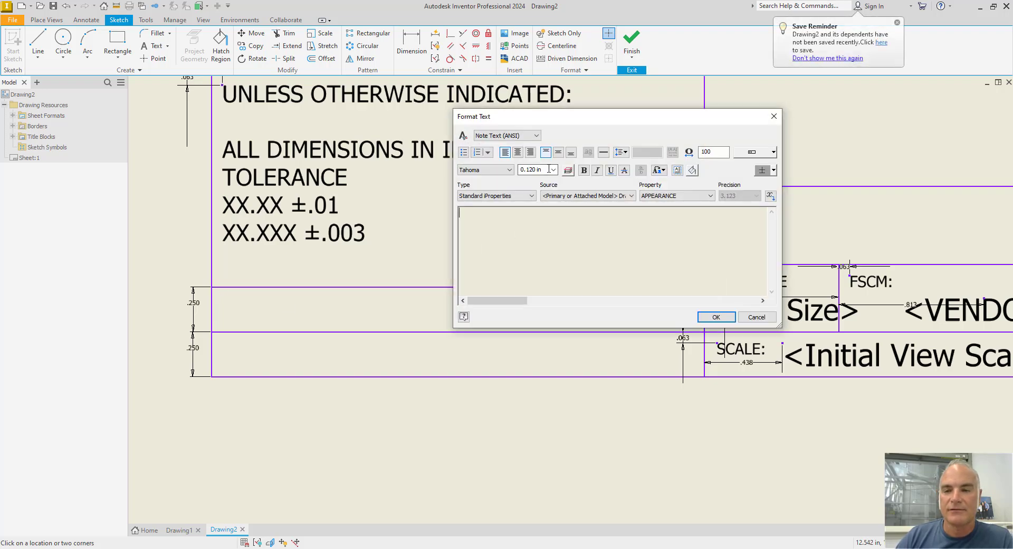
left_click(532, 168)
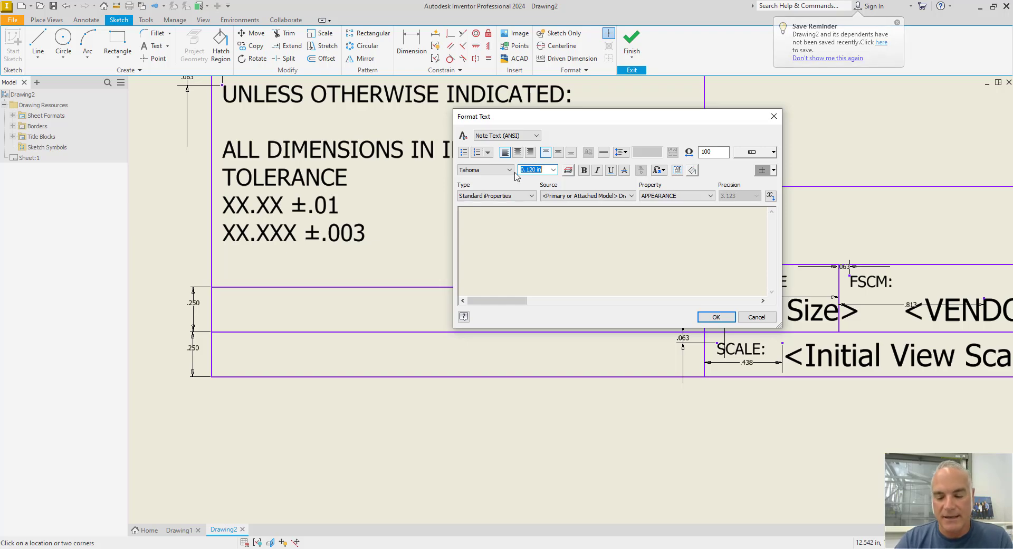
type(".")
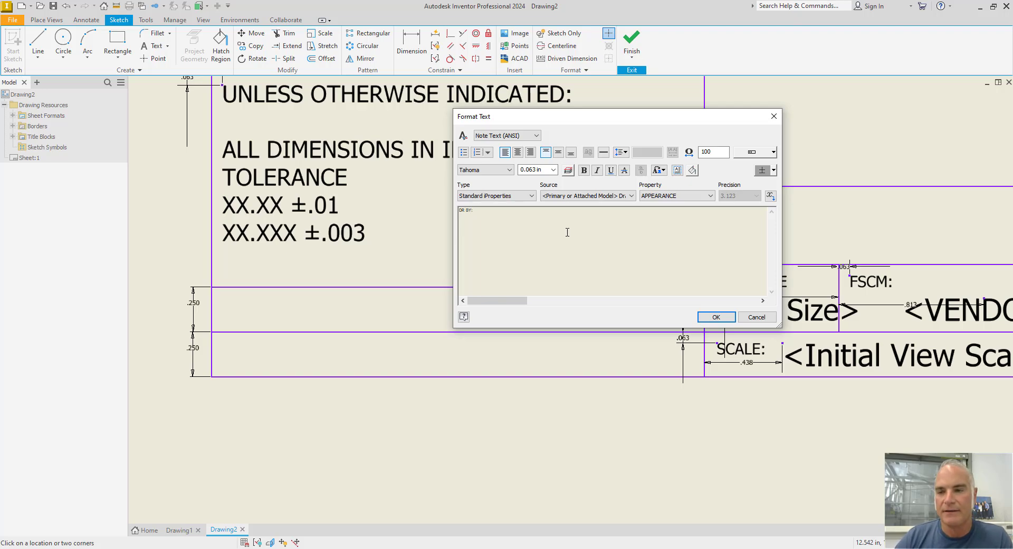
left_click(717, 318)
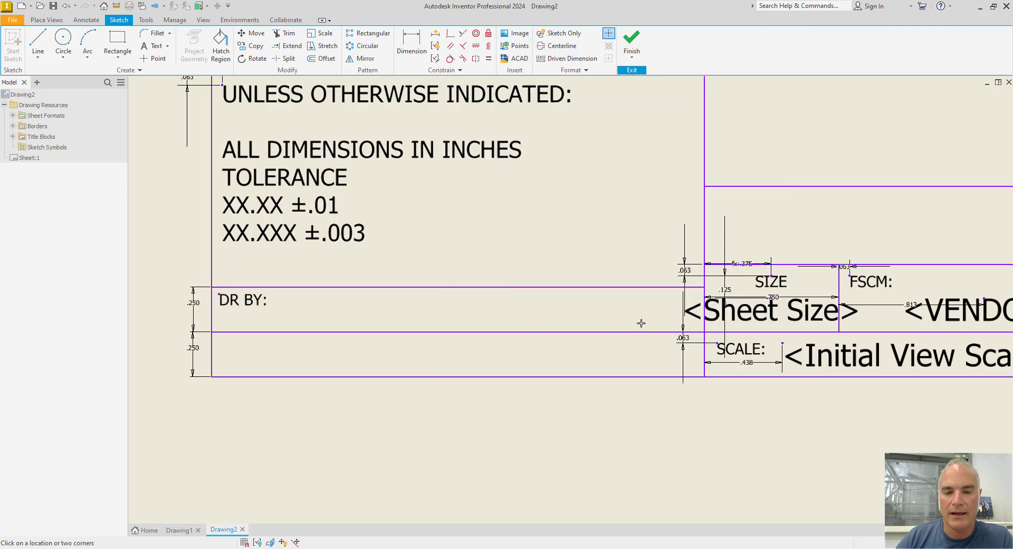
Step: Add a "CK BY:" text label with .0625 in text height in the empty row below DR BY:
left_click(221, 340)
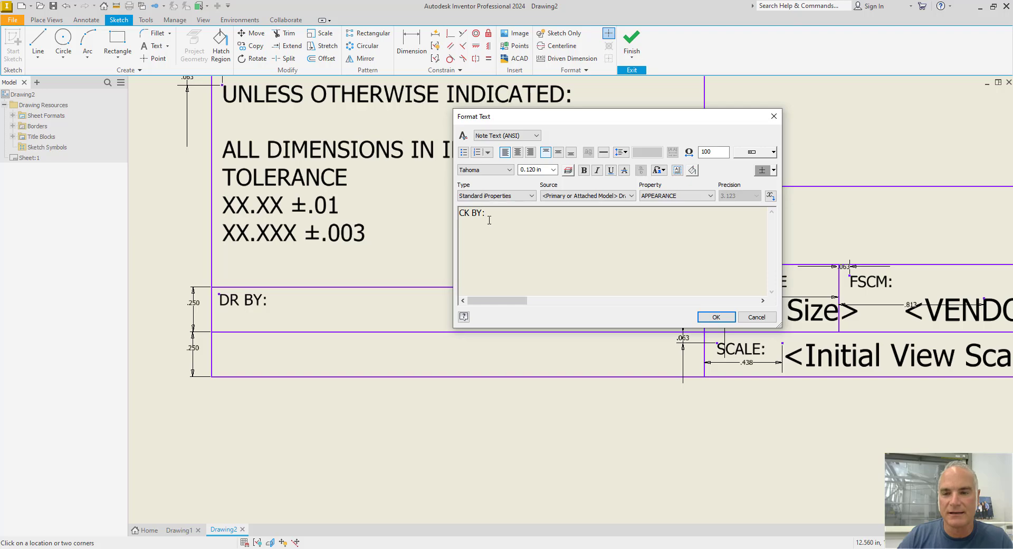
left_click_drag(489, 220, 460, 212)
left_click(542, 170)
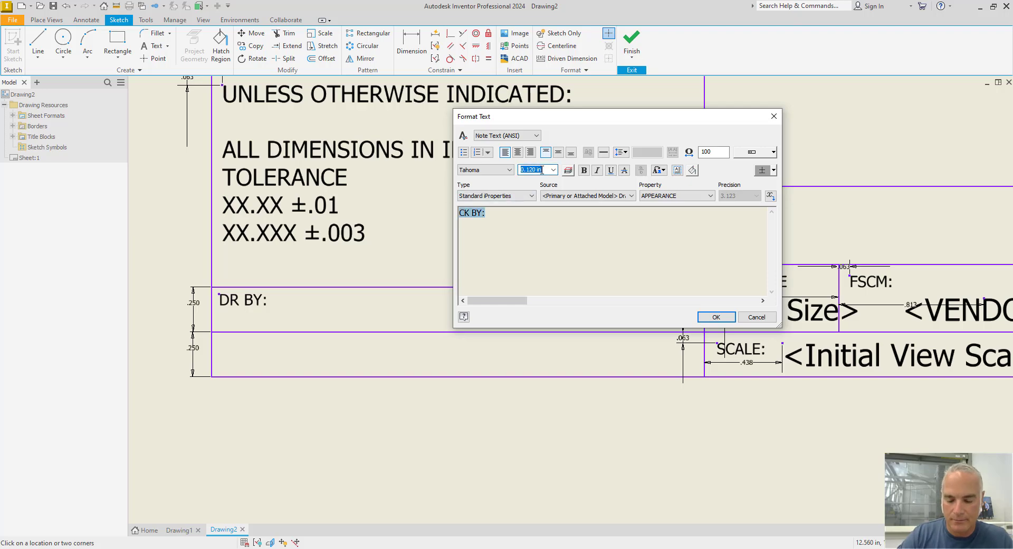
type(".0625")
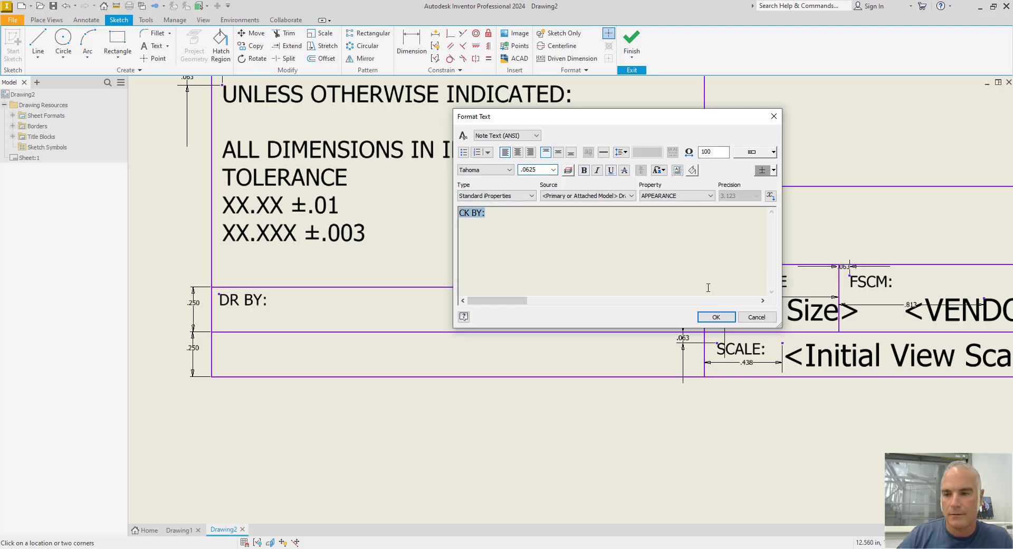
left_click(716, 316)
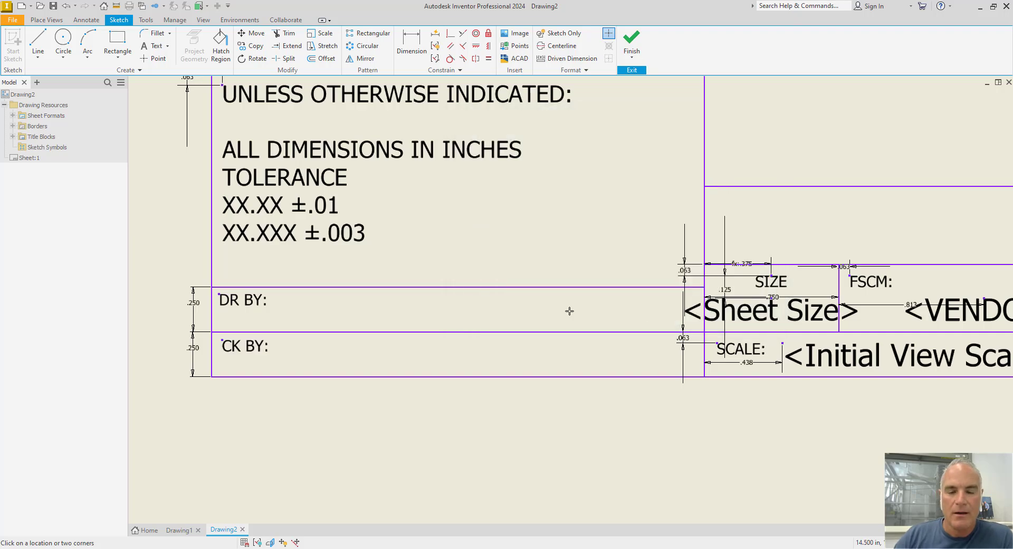
key("Escape")
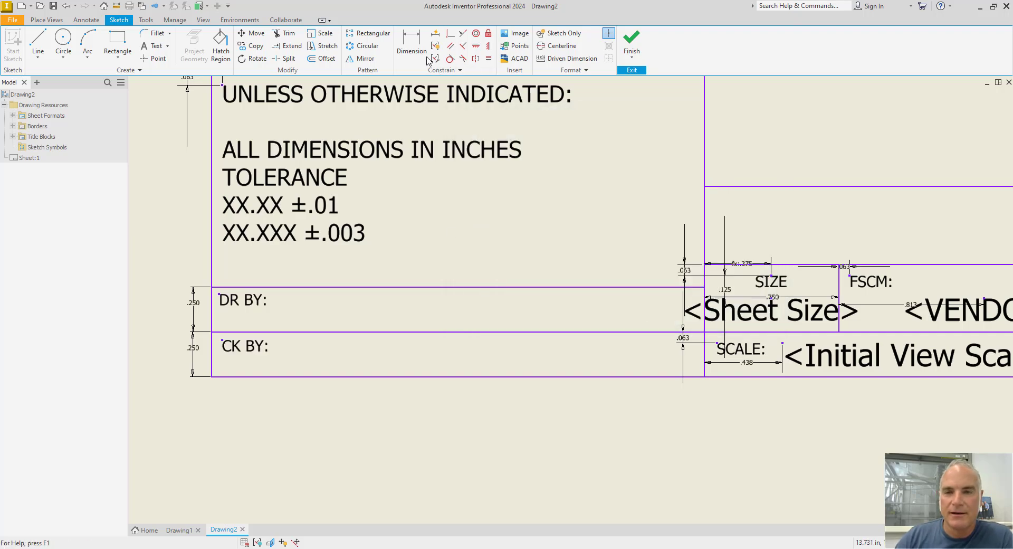
Step: Apply a vertical constraint between the insertion points of the DR BY: and CK BY: labels
left_click(488, 46)
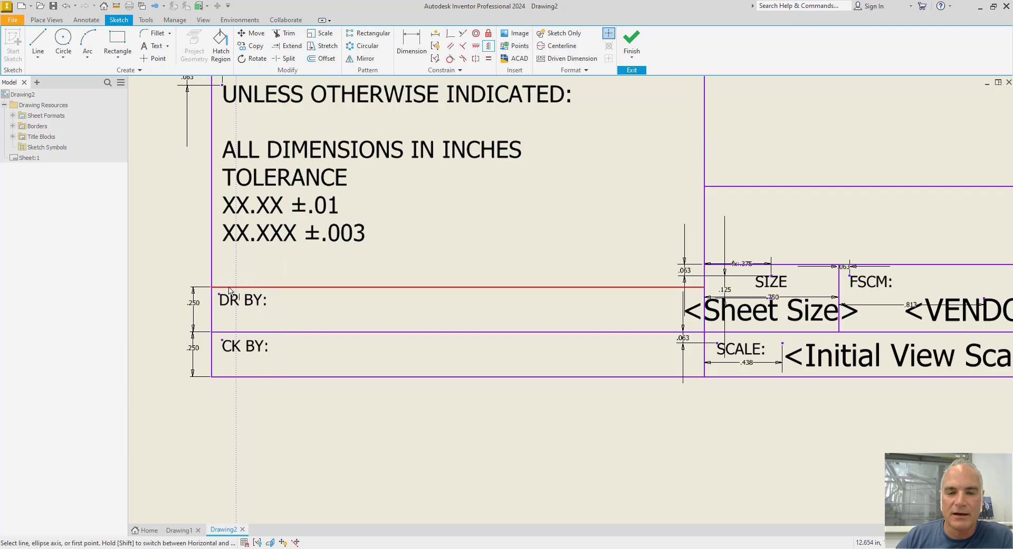
left_click(219, 293)
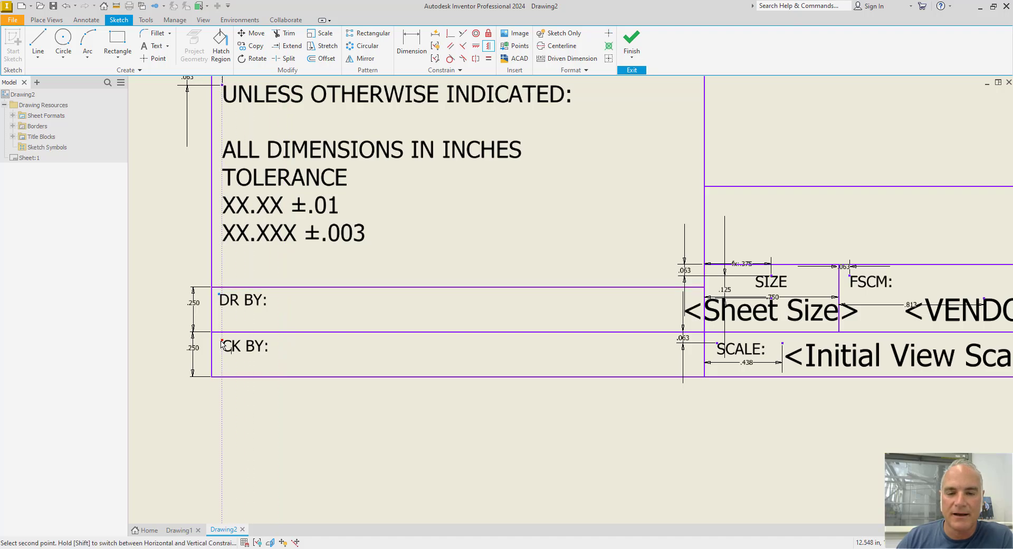
left_click(222, 342)
Step: Dimension the DR BY: label's insertion point .0625 in from the title block's left edge
key("d")
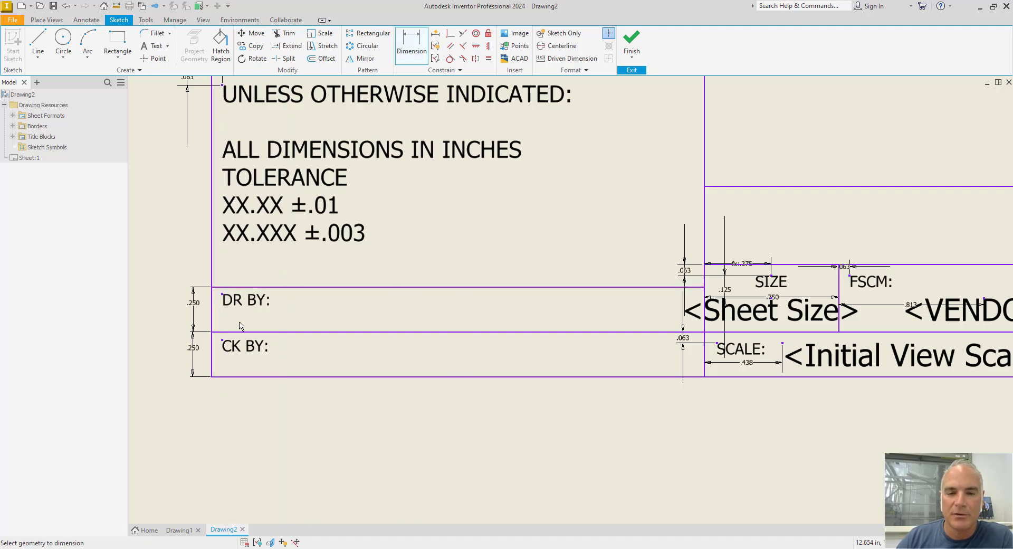
left_click(222, 294)
left_click(212, 294)
left_click(215, 280)
type(".0625")
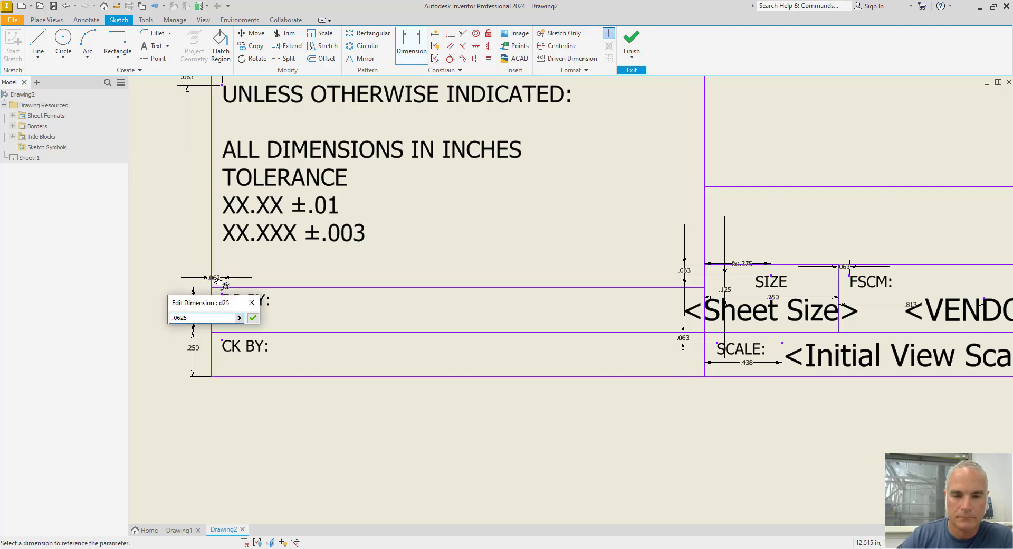
key("Return")
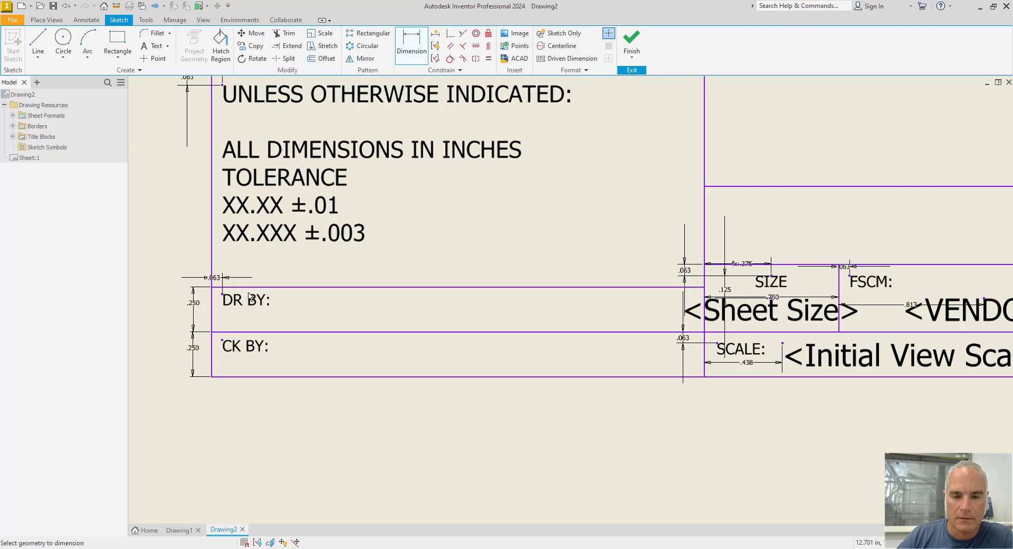
Step: Dimension the DR BY: label's insertion point .0625 in below the top line of its row
left_click(221, 294)
left_click(217, 287)
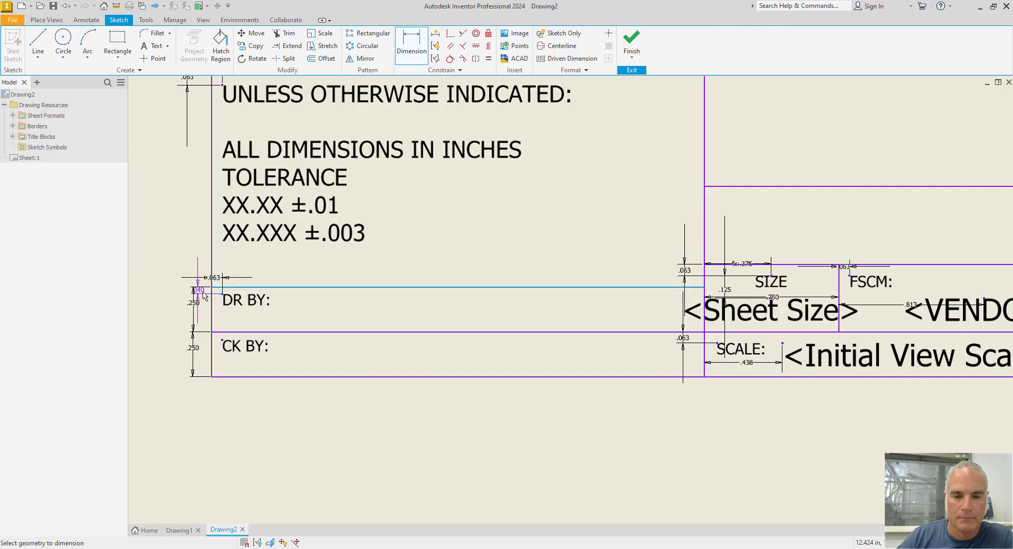
left_click(204, 290)
type(".06")
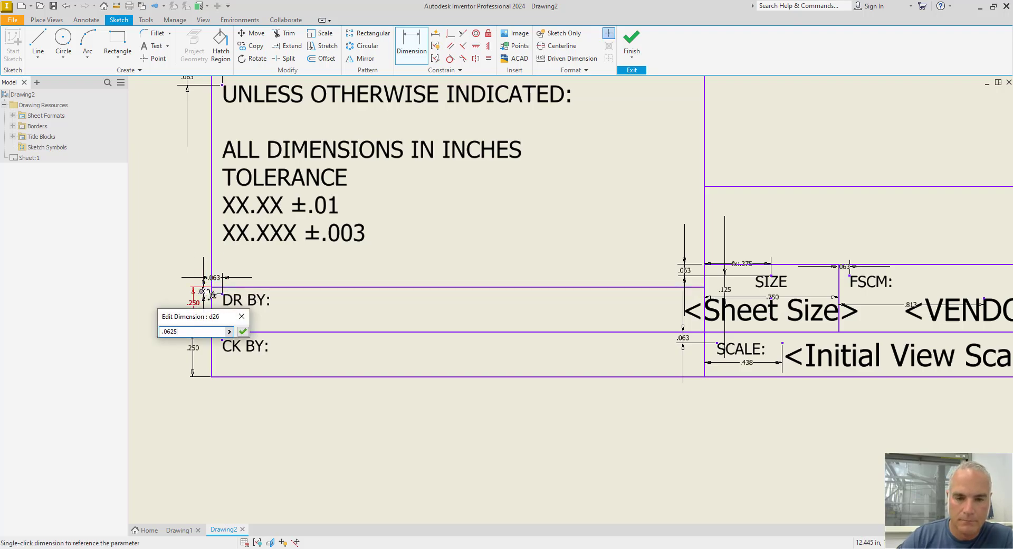
type("25")
key("Return")
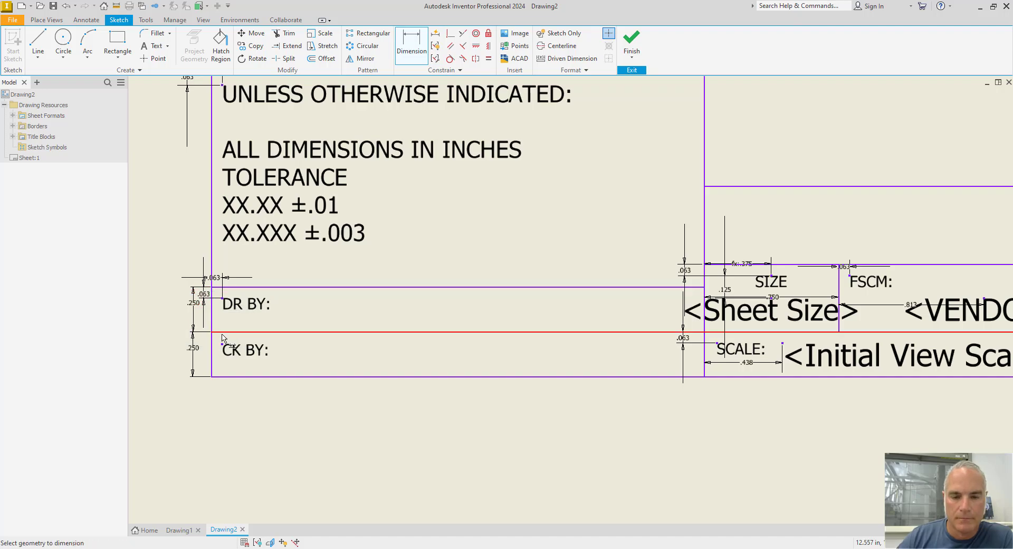
Step: Dimension the CK BY: label's insertion point .063 in below the top line of its row
left_click(222, 343)
left_click(216, 332)
left_click(203, 337)
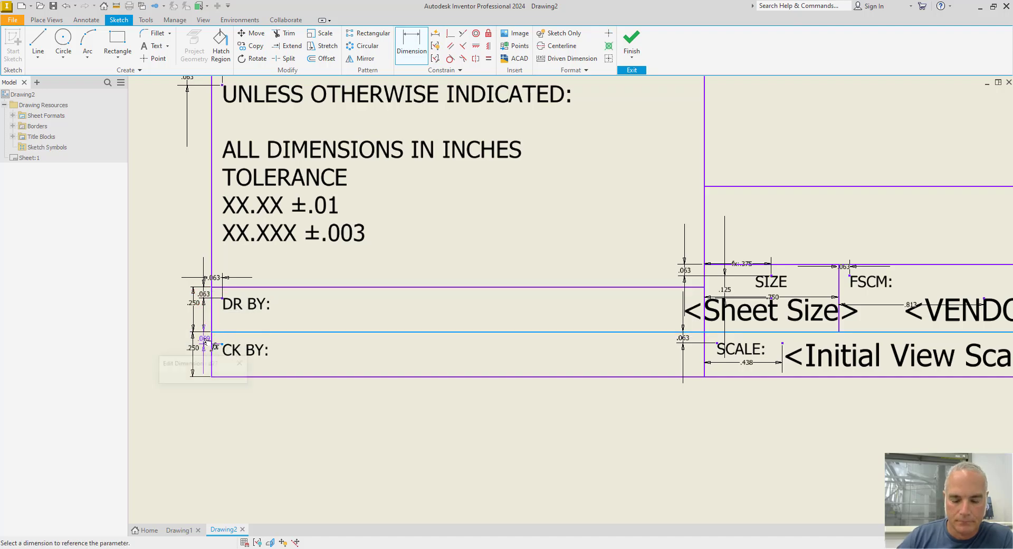
type(".063")
key("Return")
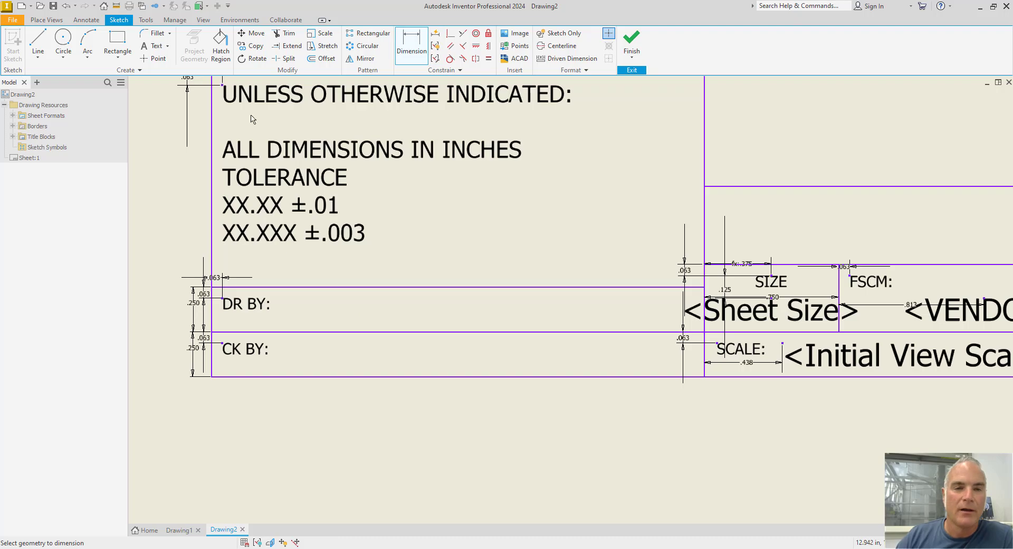
Step: Add a .125 in high text field beside the DR BY: label, linked to the AUTHOR standard iProperty
left_click(157, 47)
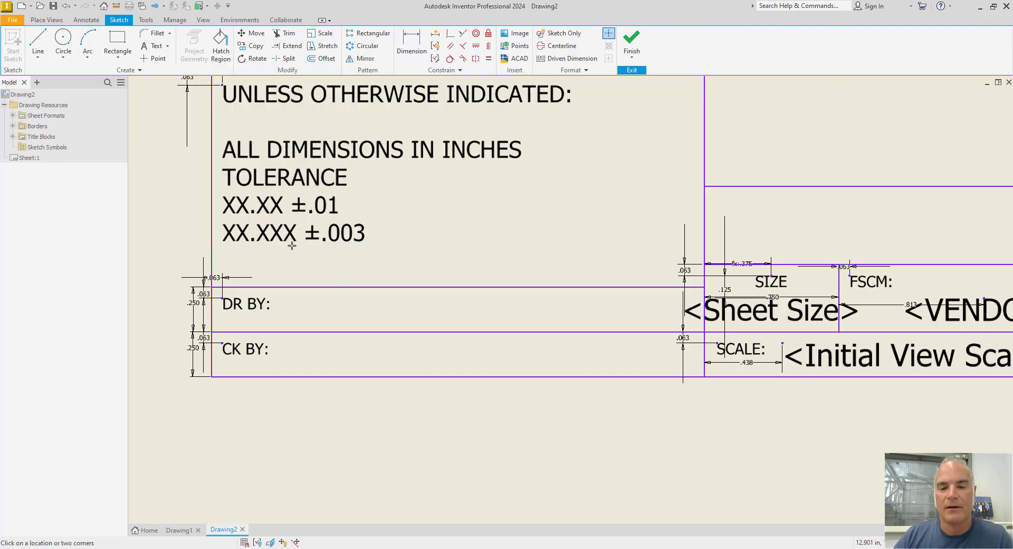
left_click(295, 304)
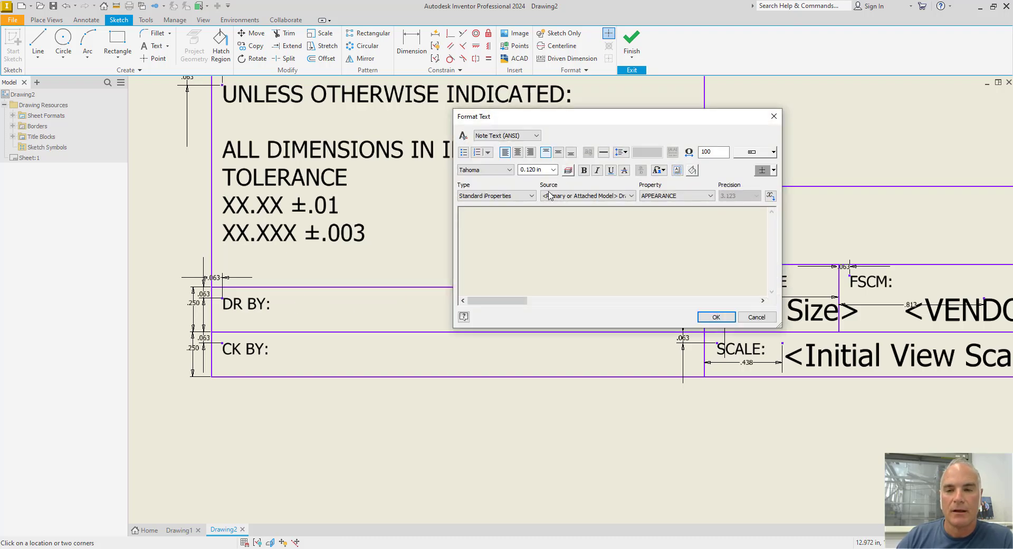
left_click_drag(549, 169, 513, 167)
type(".125")
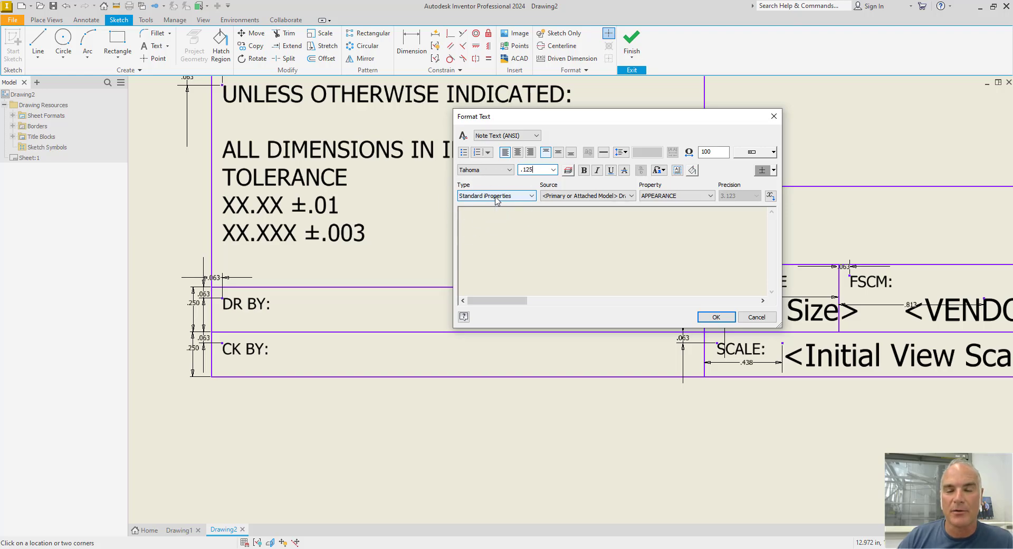
left_click(495, 196)
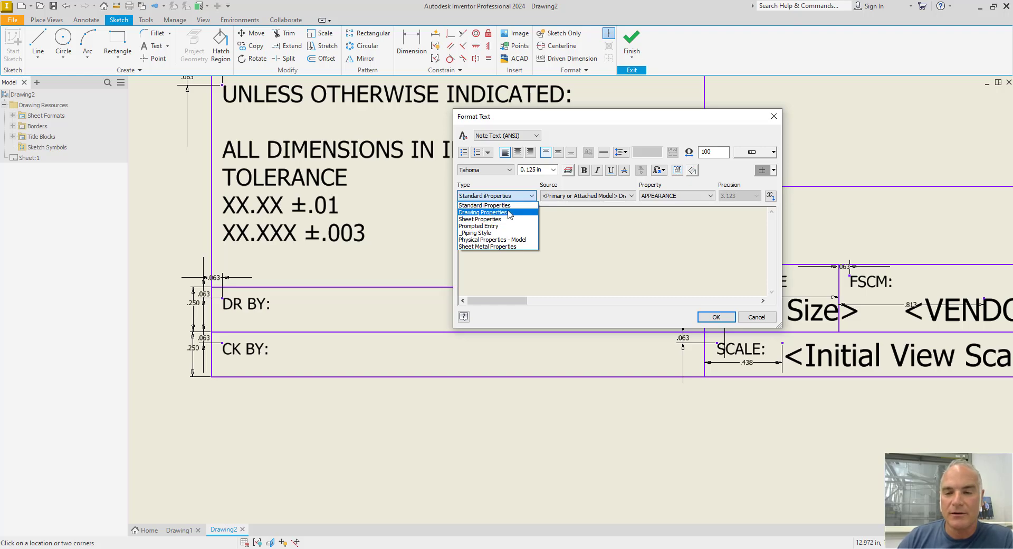
left_click(596, 232)
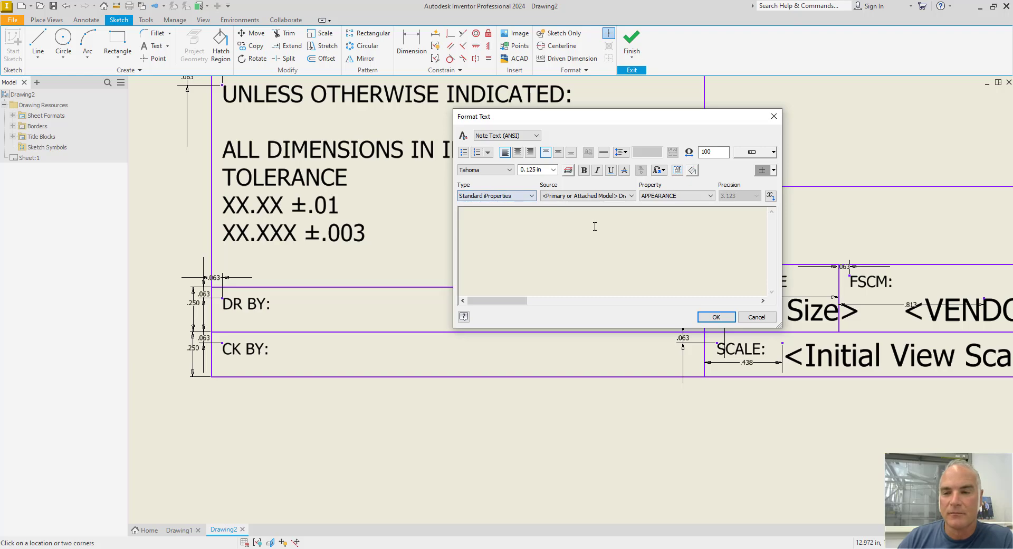
left_click(667, 197)
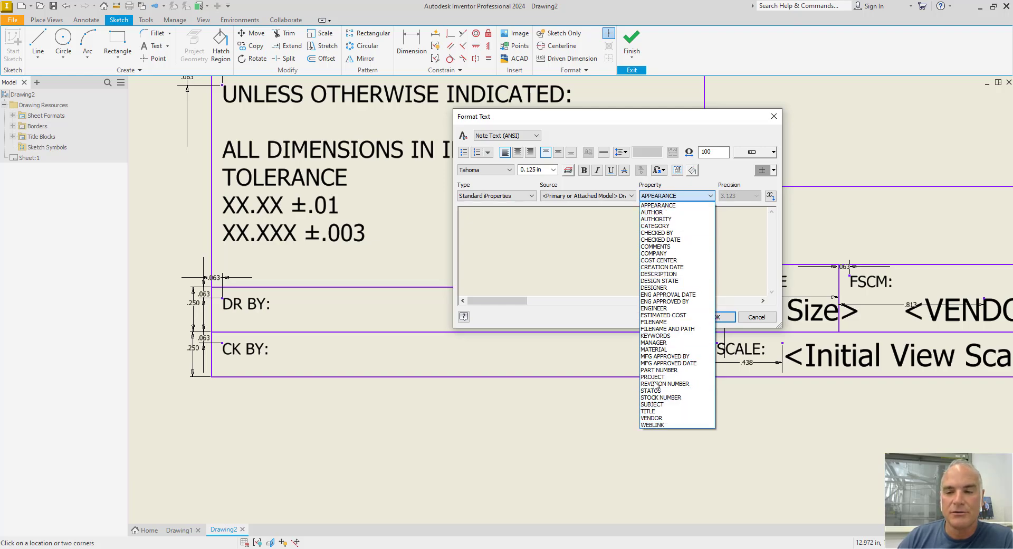
left_click(664, 213)
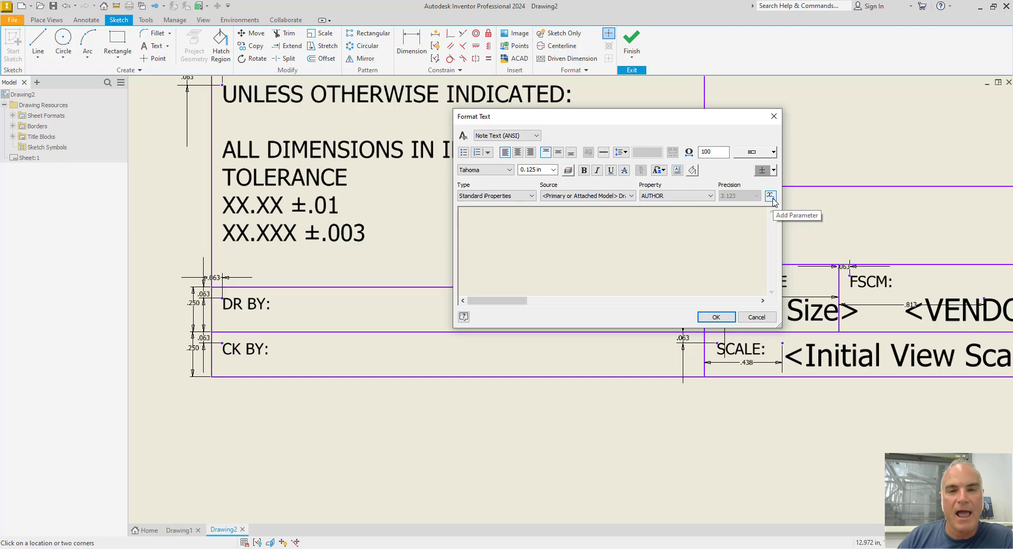
left_click(771, 196)
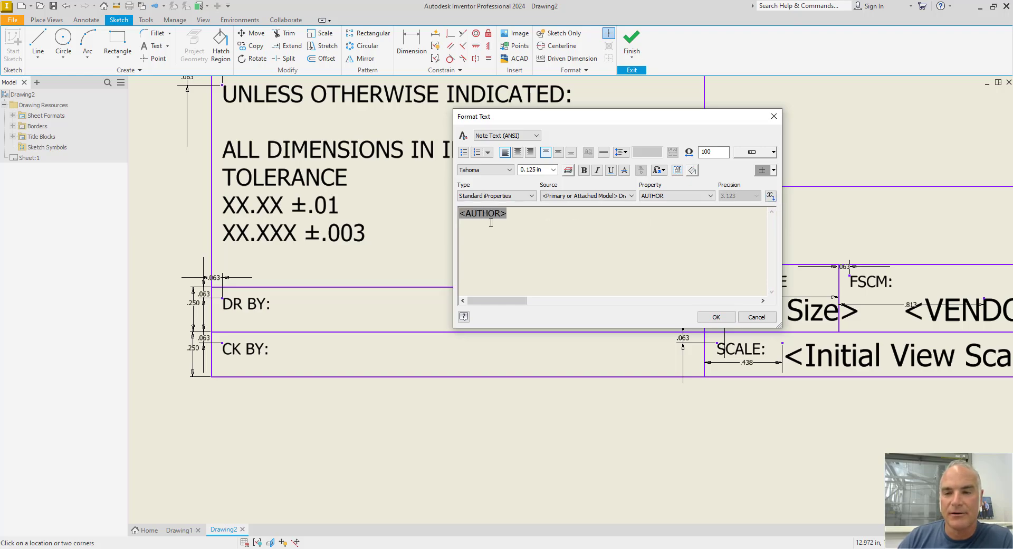
left_click(716, 317)
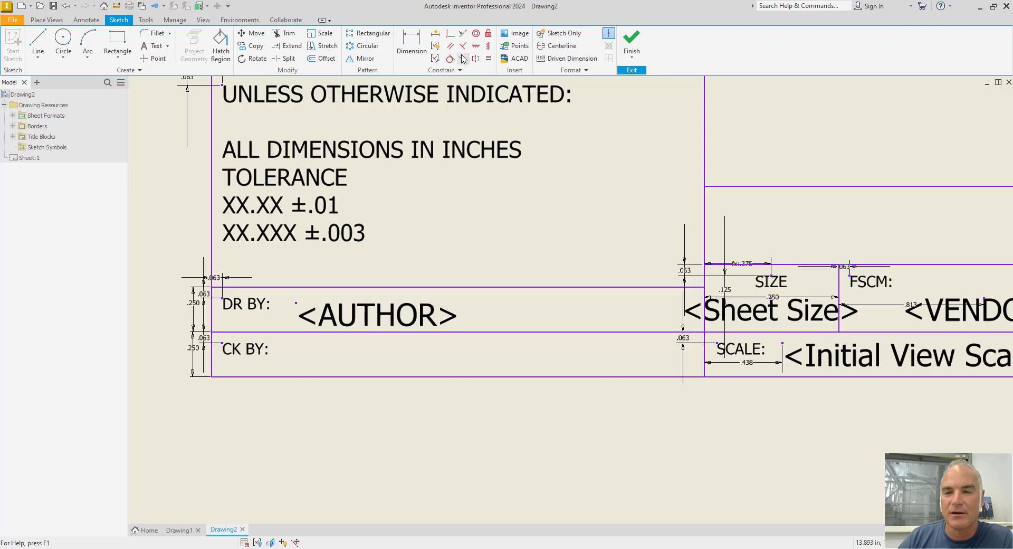
Step: Apply a horizontal constraint between the insertion points of the DR BY: label and the AUTHOR field
left_click(476, 48)
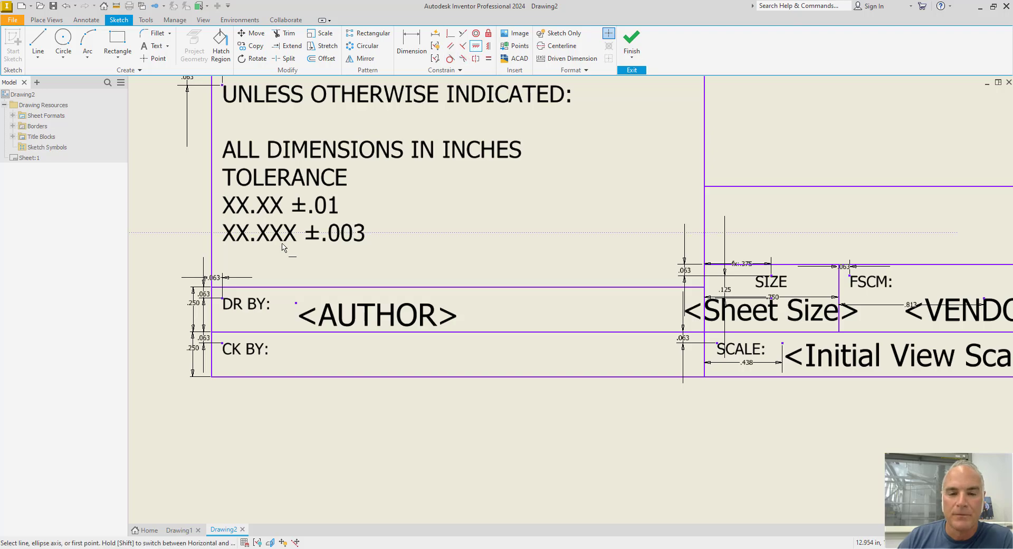
left_click(222, 299)
left_click(296, 303)
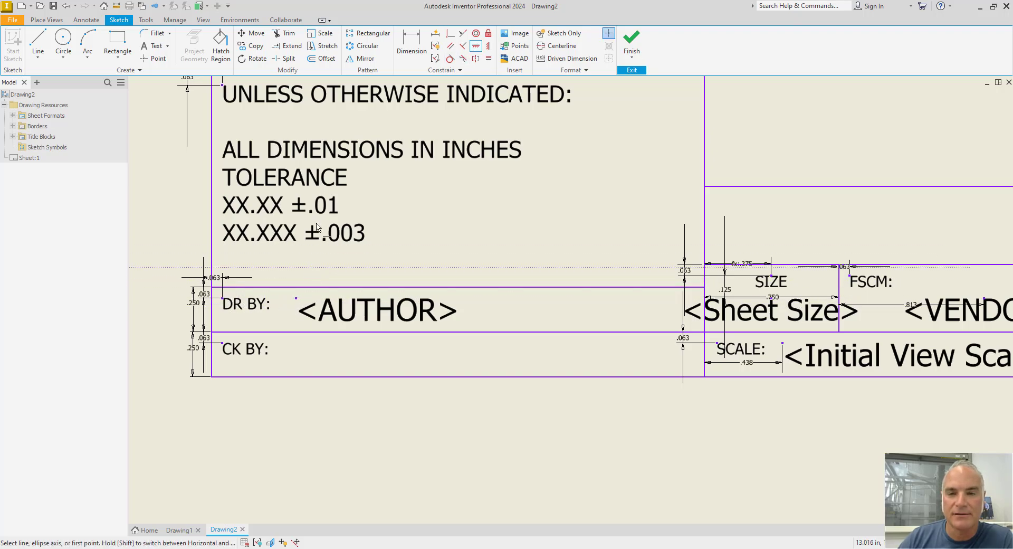
Step: Dimension the AUTHOR field's insertion point .4375 in from the title block's left edge
left_click(411, 45)
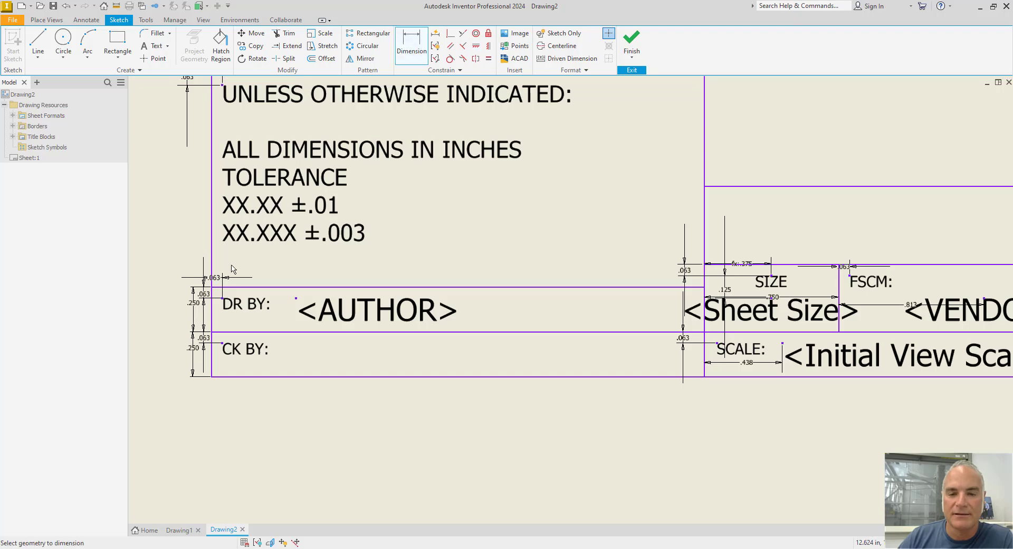
left_click(212, 296)
left_click(296, 299)
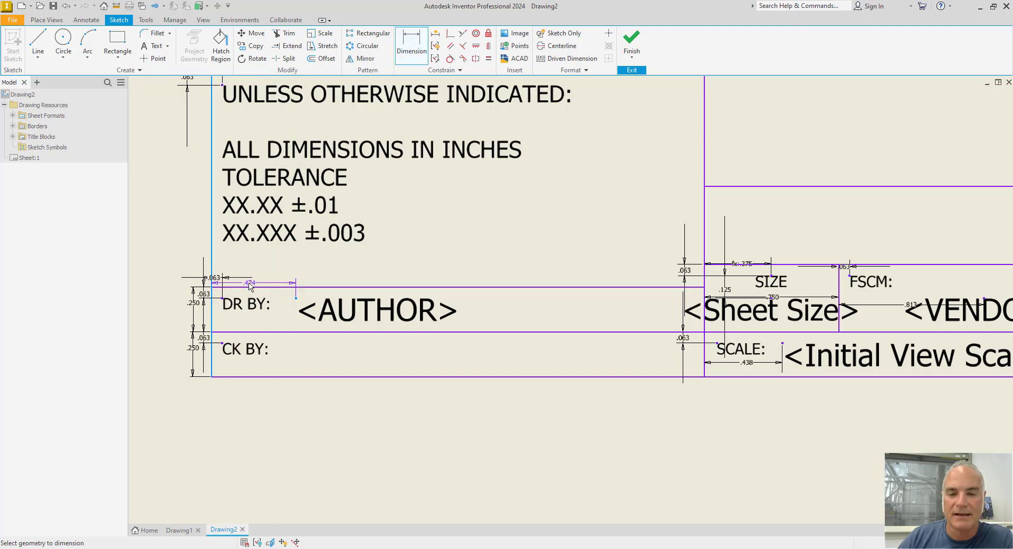
left_click(254, 284)
type(".43")
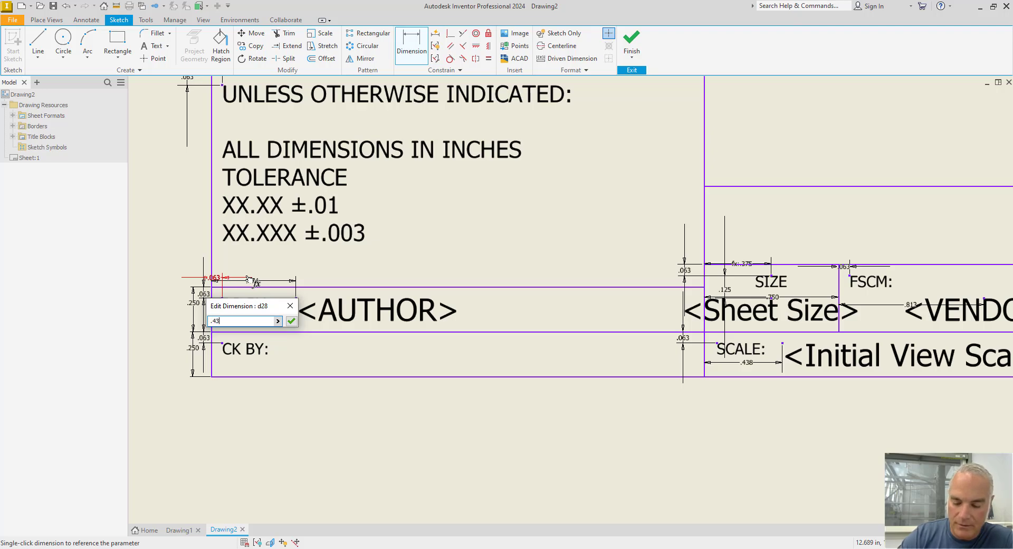
type("75")
key("Return")
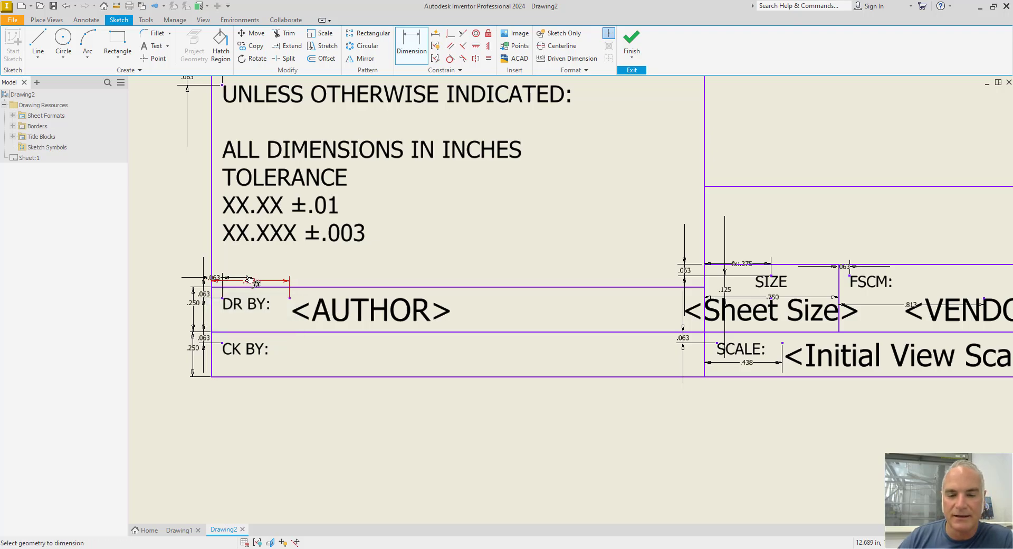
Step: Add a .125 in high text field beside the CK BY: label, linked to the CHECKED BY standard iProperty
left_click(152, 51)
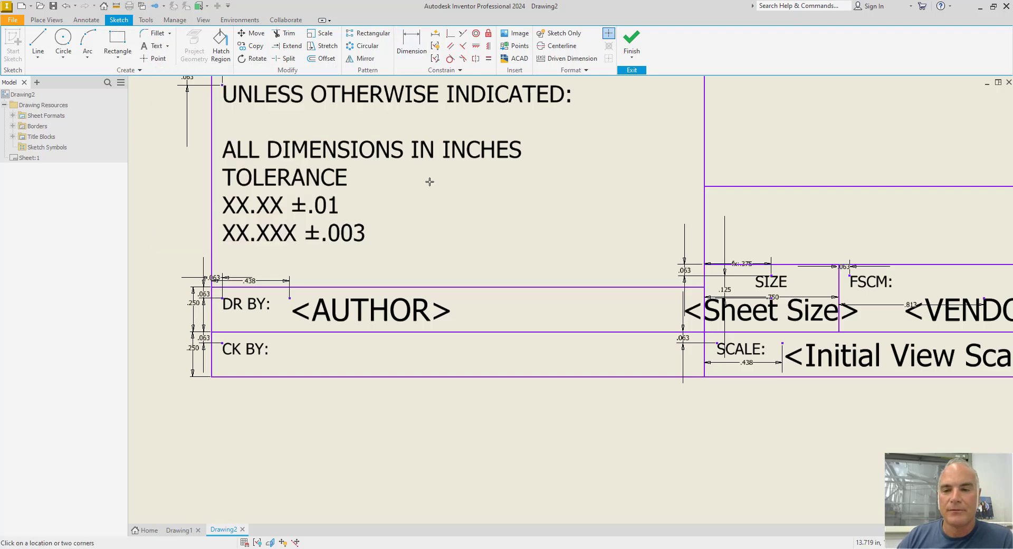
left_click(299, 346)
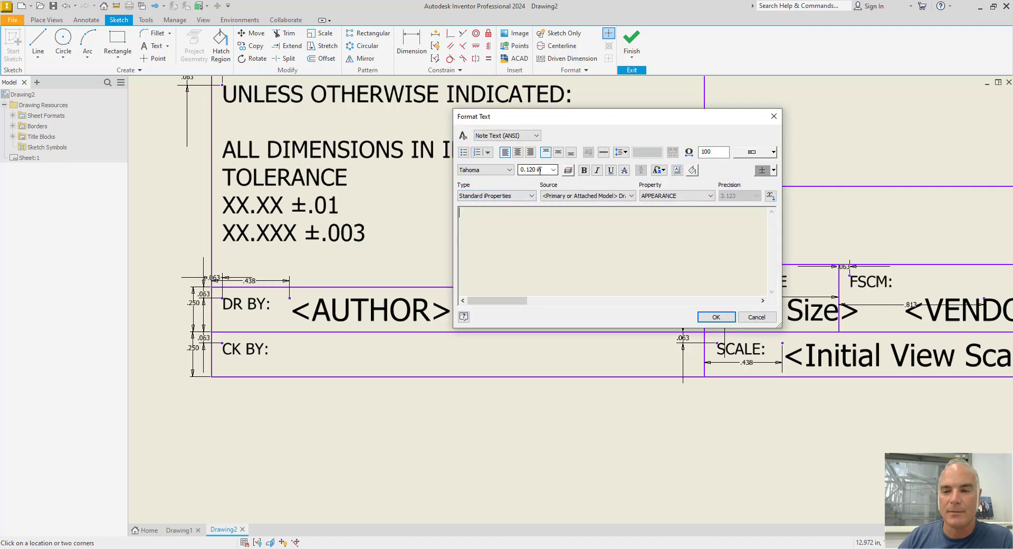
triple_click(538, 169)
type(".125")
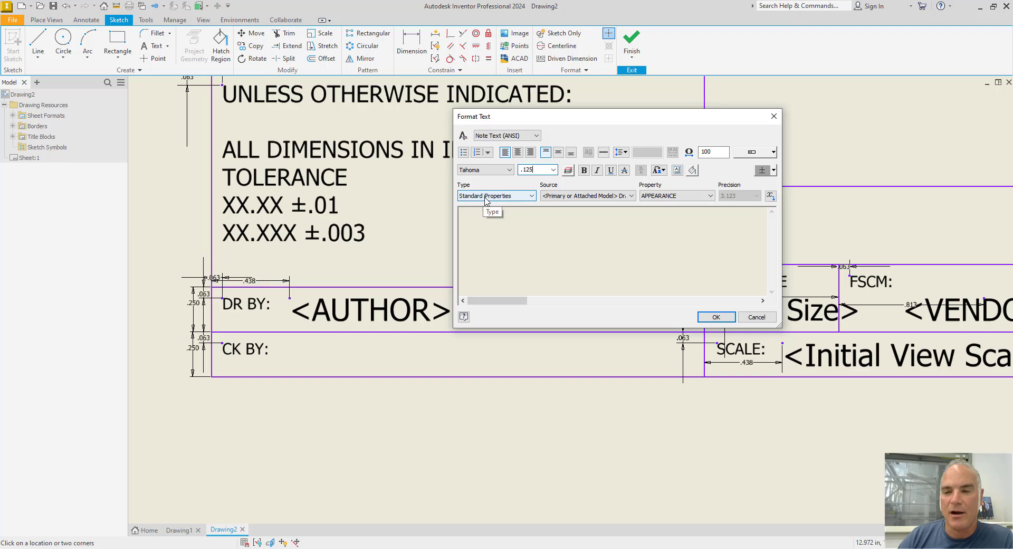
left_click(650, 197)
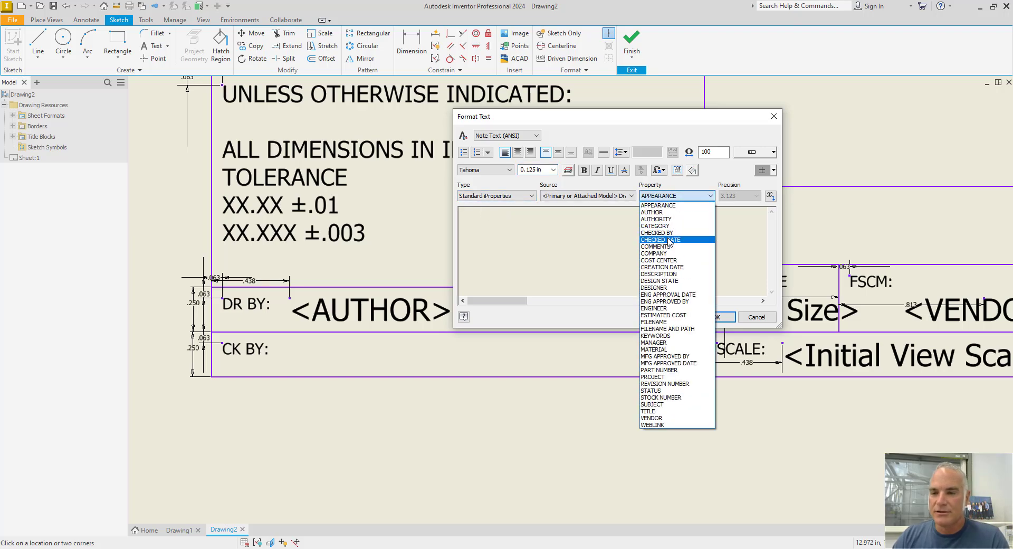
left_click(657, 233)
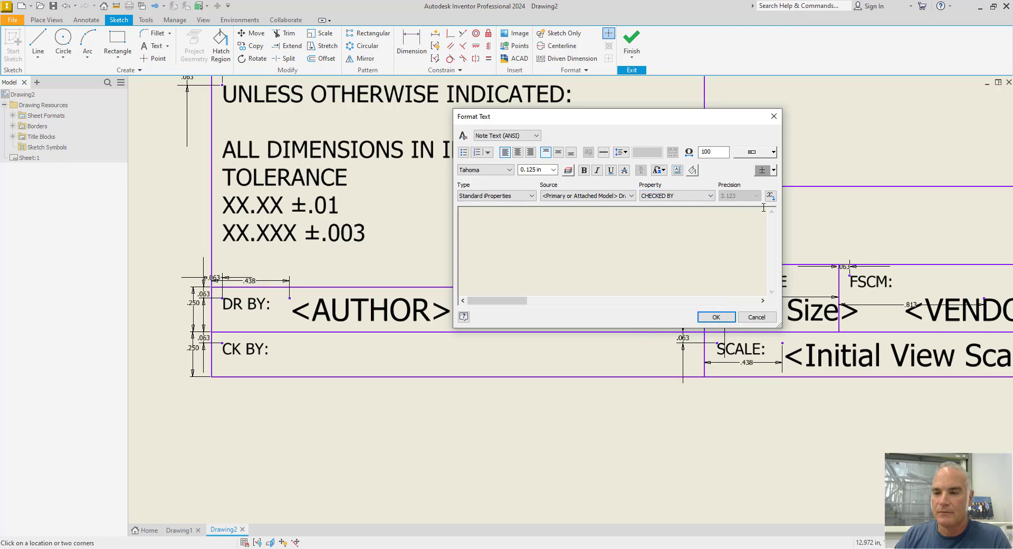
left_click(771, 195)
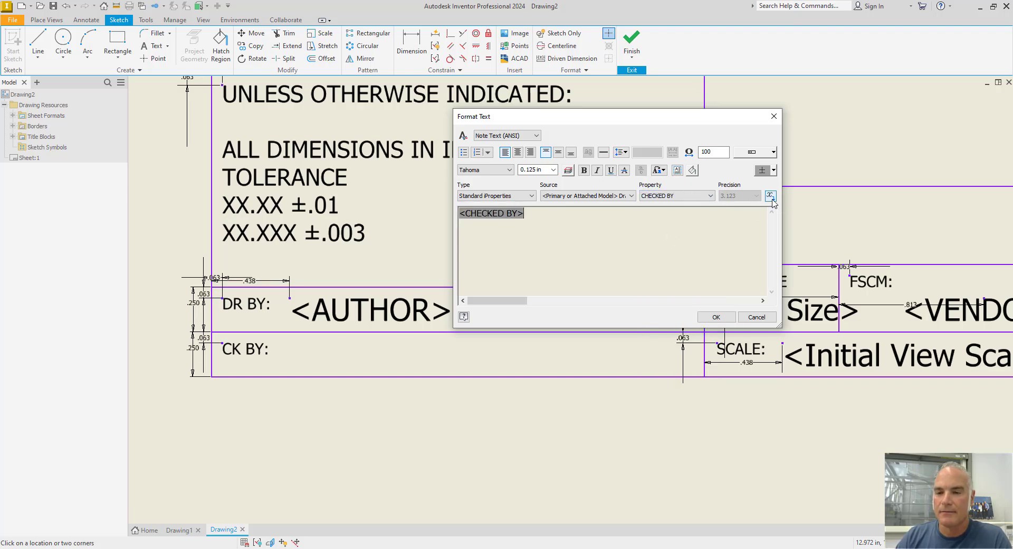
left_click(716, 317)
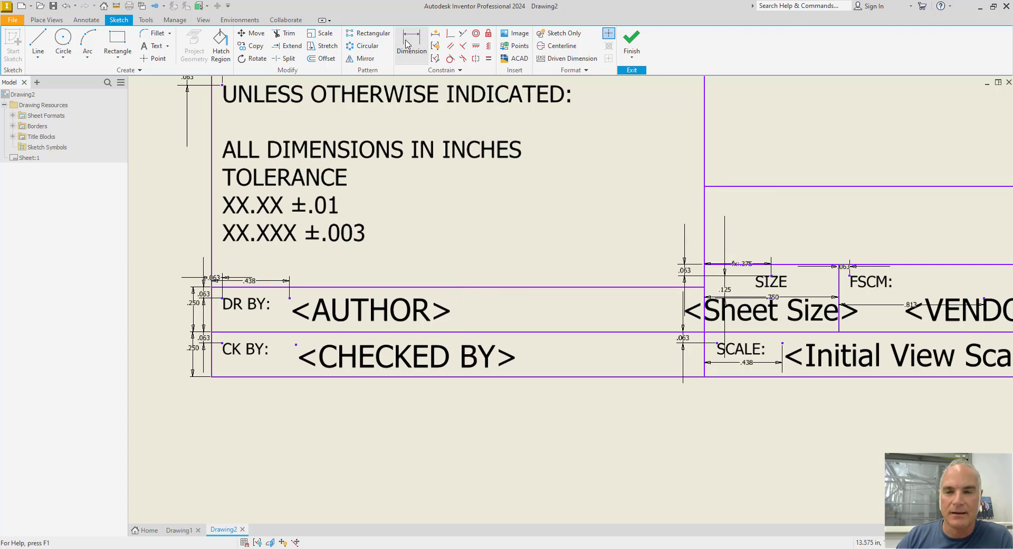
Step: Constrain the CHECKED BY field's insertion point horizontally to the CK BY: label's and vertically to the AUTHOR field's insertion point
left_click(462, 58)
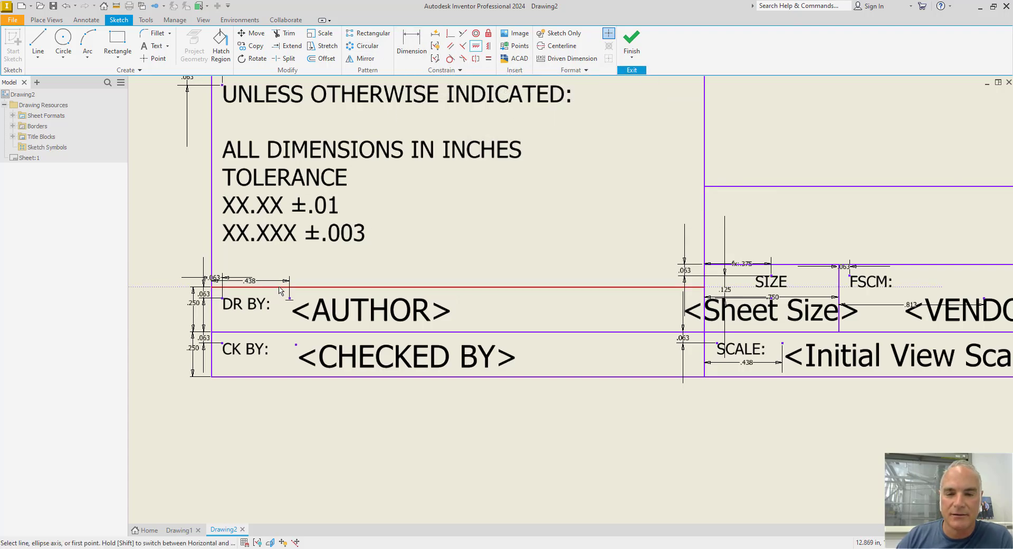
left_click(296, 344)
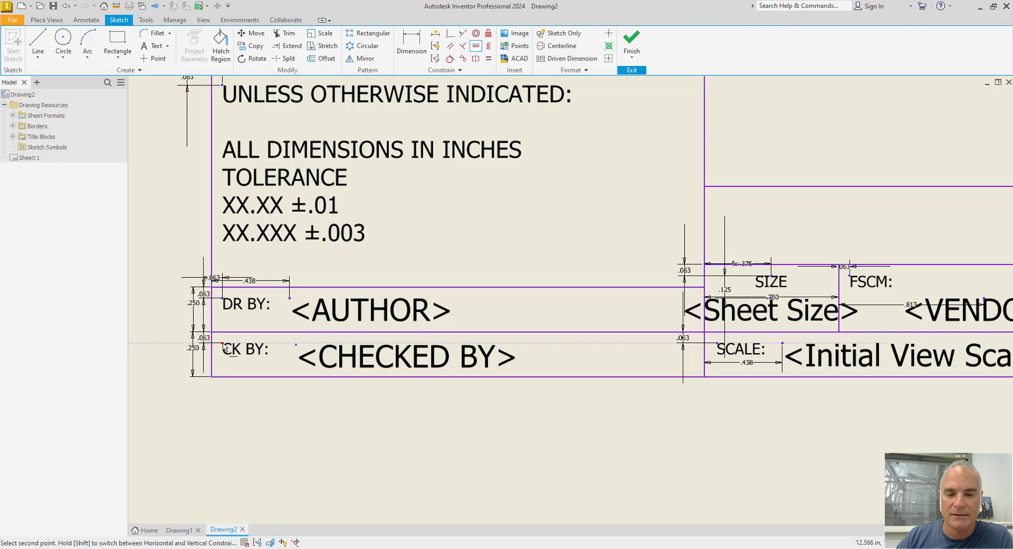
left_click(222, 342)
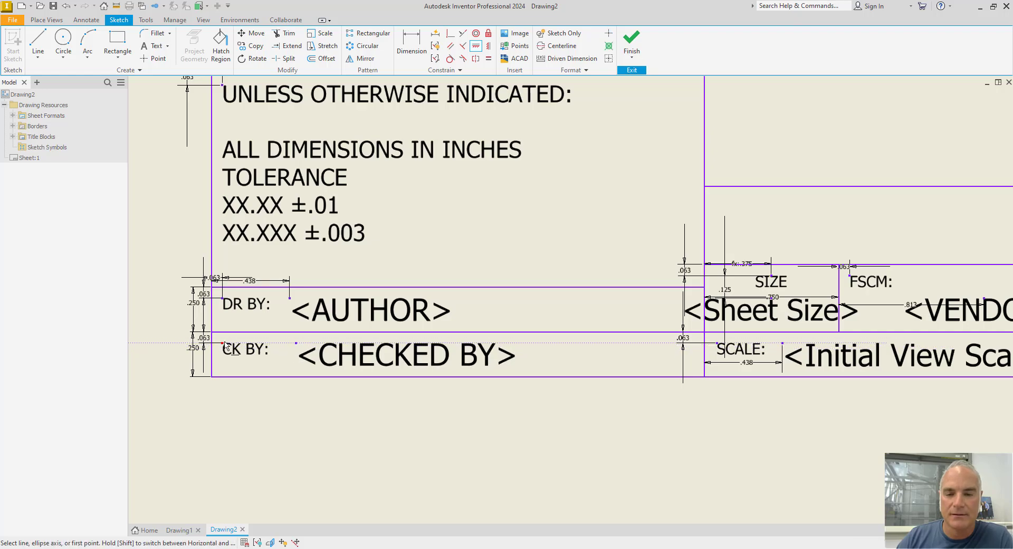
left_click(488, 45)
left_click(296, 344)
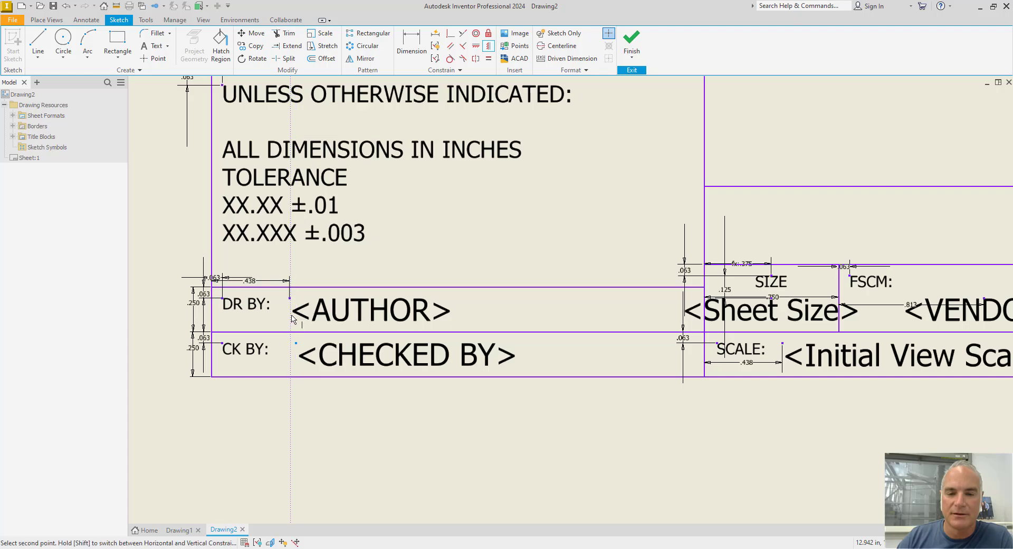
left_click(290, 299)
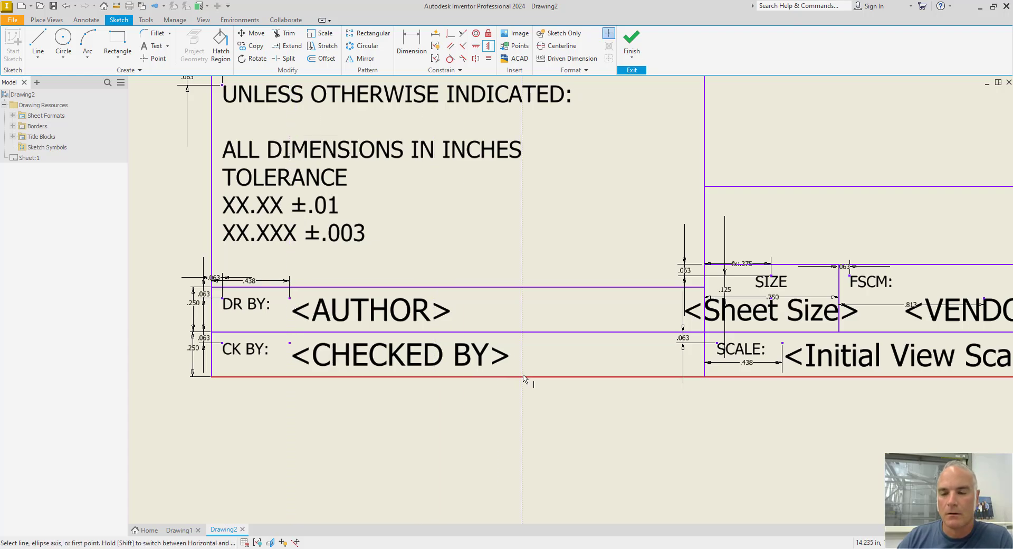
middle_click_drag(512, 333, 187, 355)
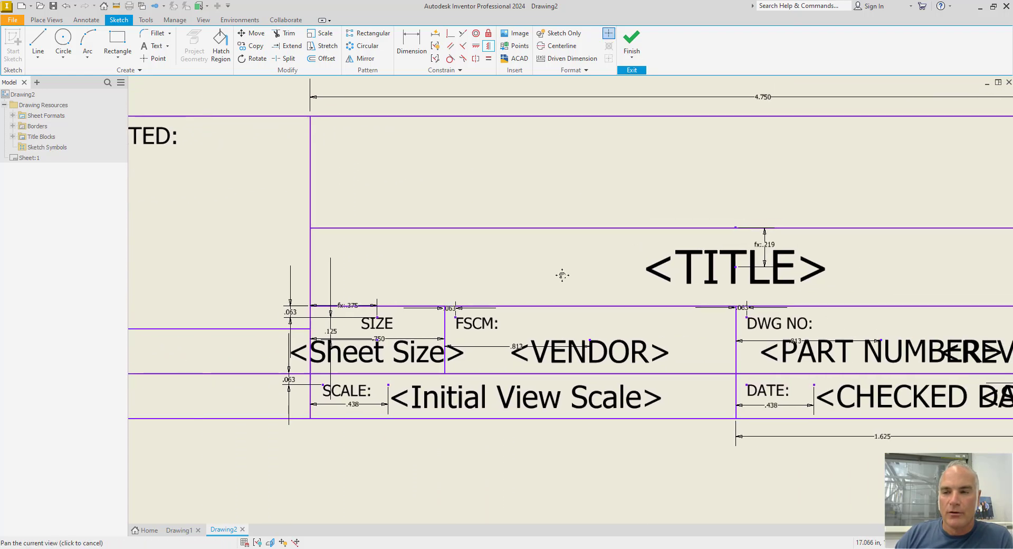
middle_click_drag(784, 176, 615, 249)
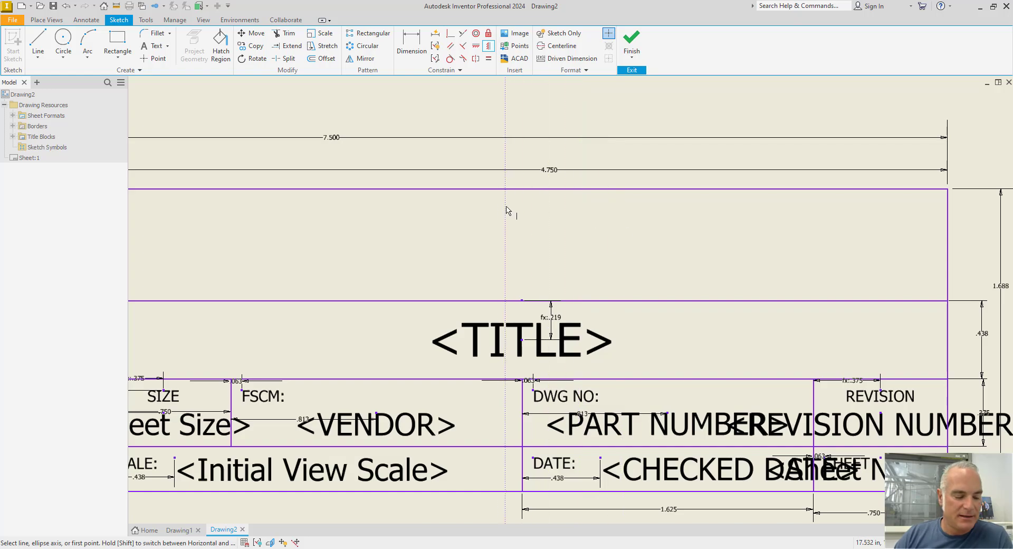
key("Escape")
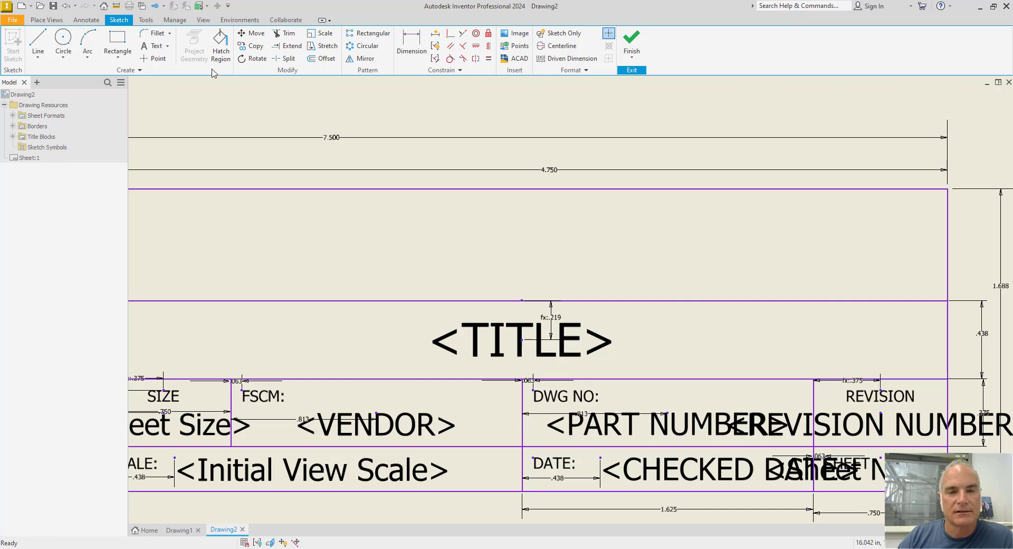
left_click(153, 50)
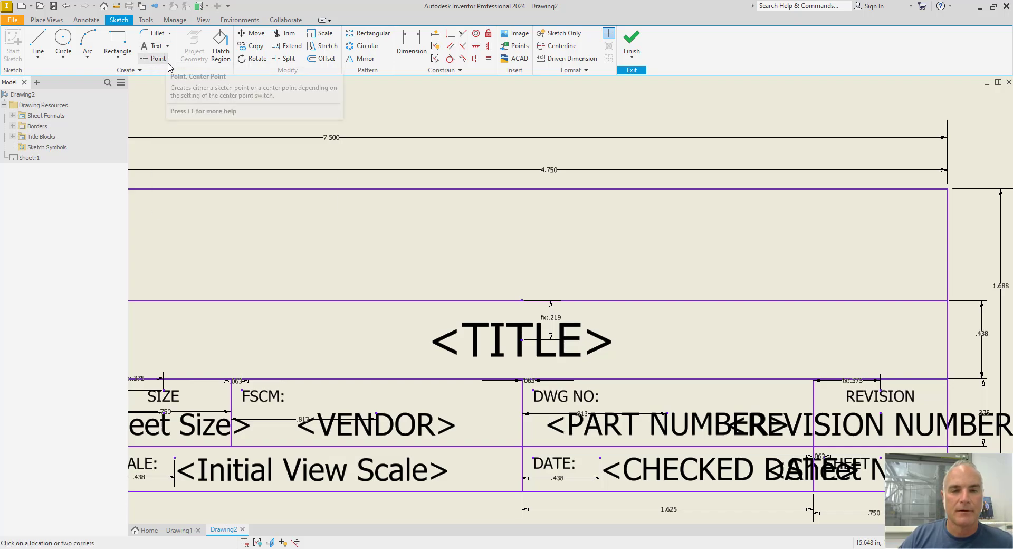
left_click(522, 214)
left_click(538, 170)
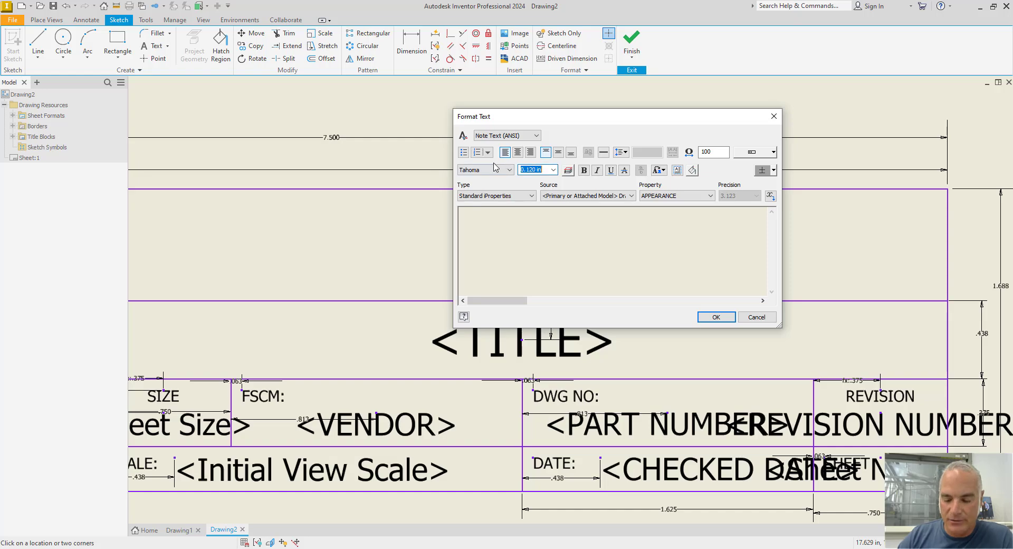
type(".1")
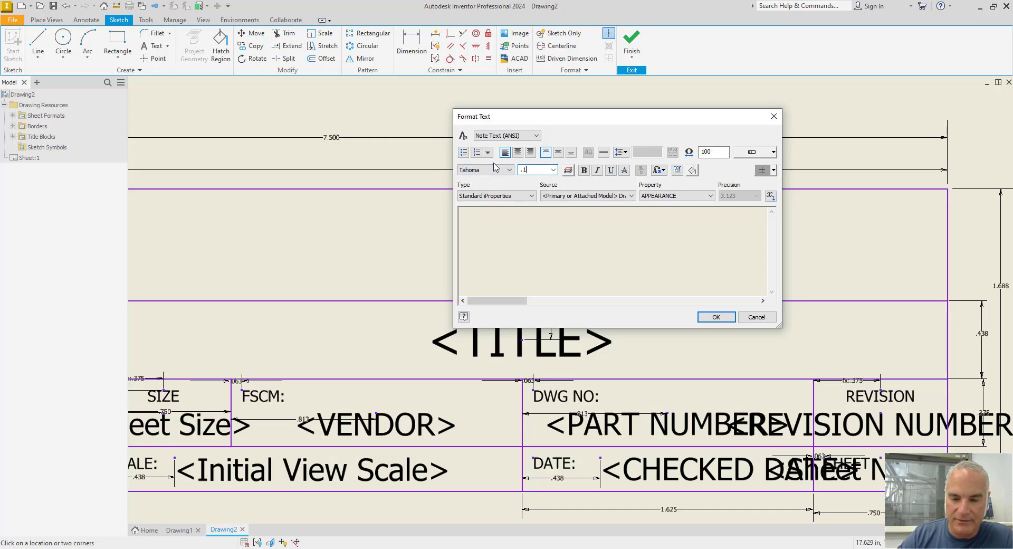
left_click(518, 152)
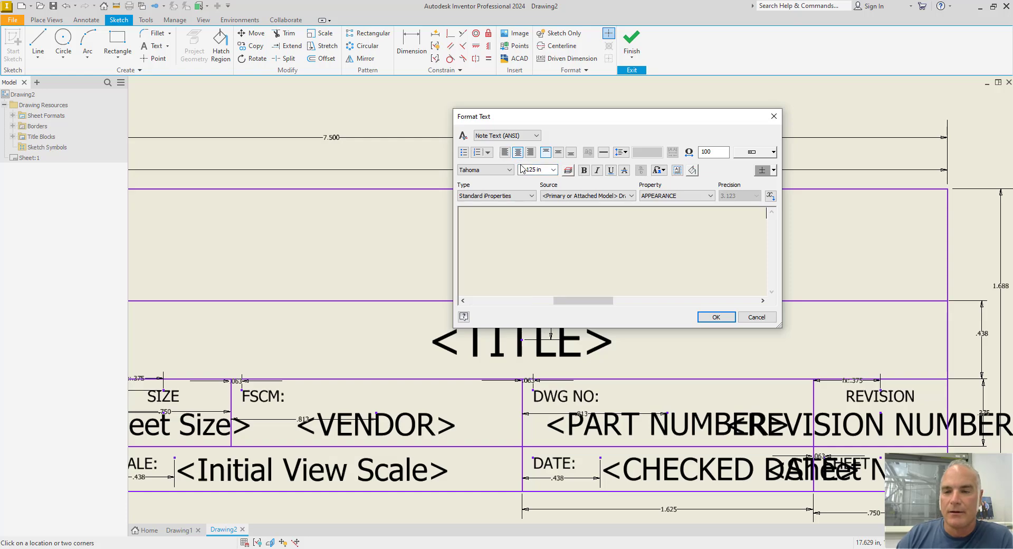
left_click(654, 198)
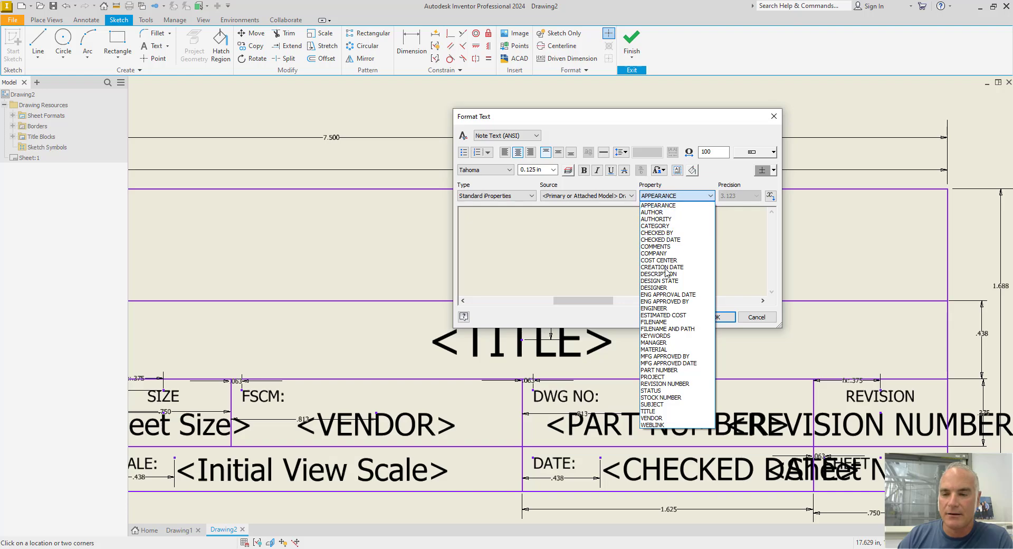
left_click(654, 322)
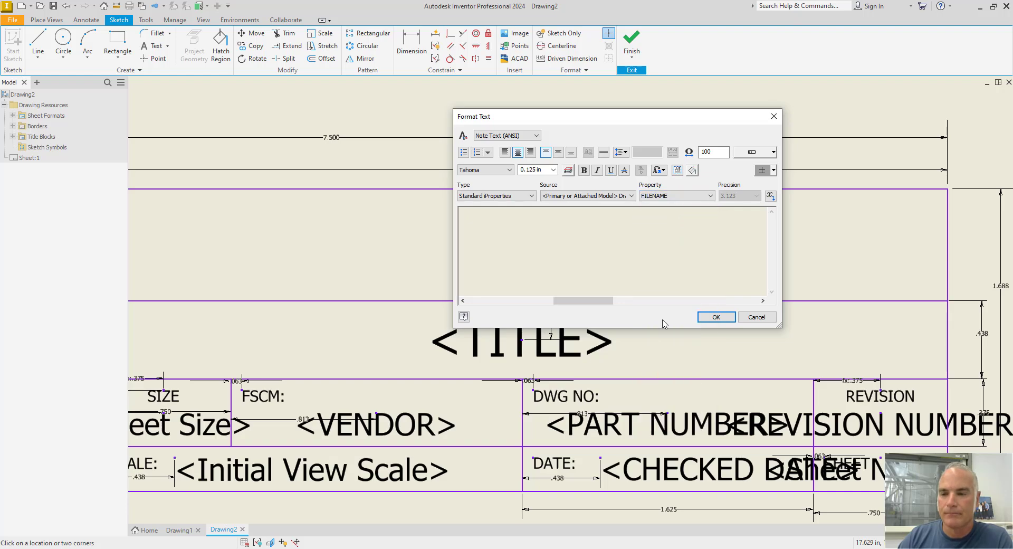
left_click(770, 196)
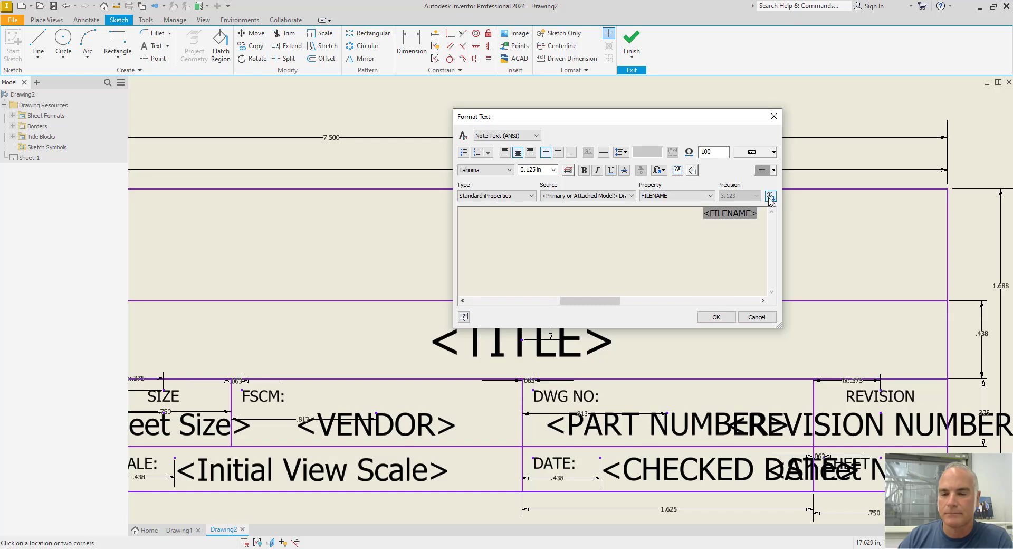
left_click(757, 317)
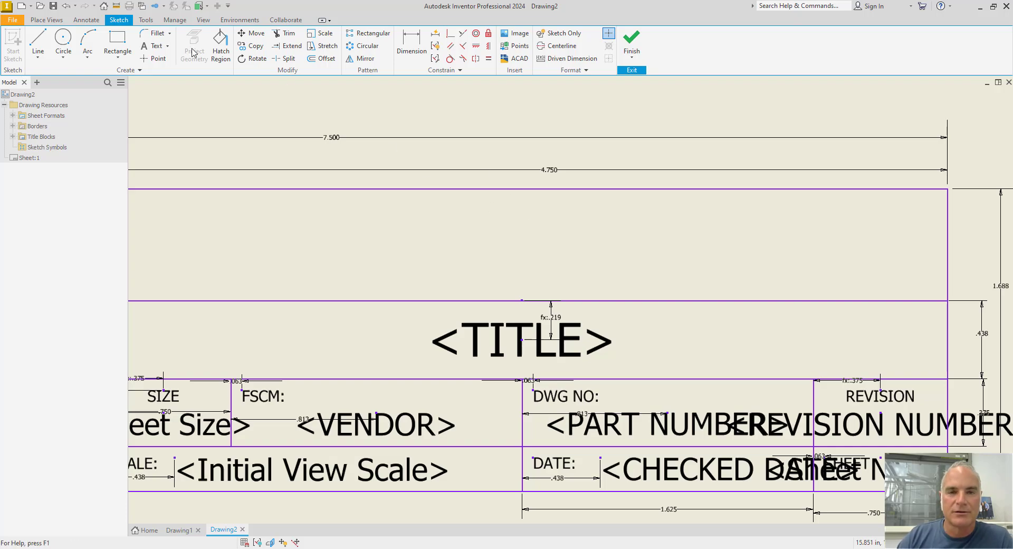
Step: Add a centre-justified .125 in high text field in the empty cell above TITLE, linked to the COMPANY standard iProperty
left_click(156, 46)
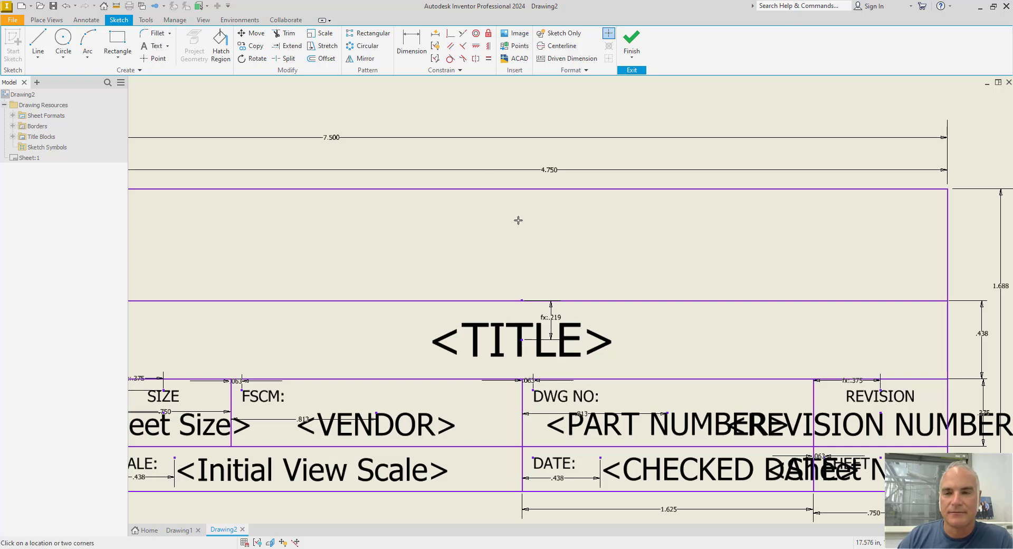
left_click(541, 214)
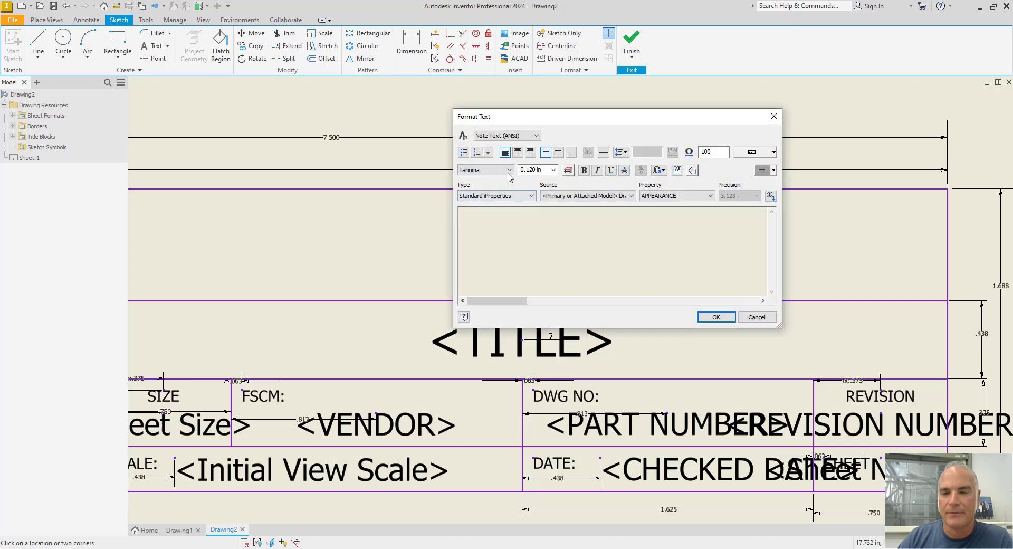
left_click(478, 169)
key("Tab")
type(".125")
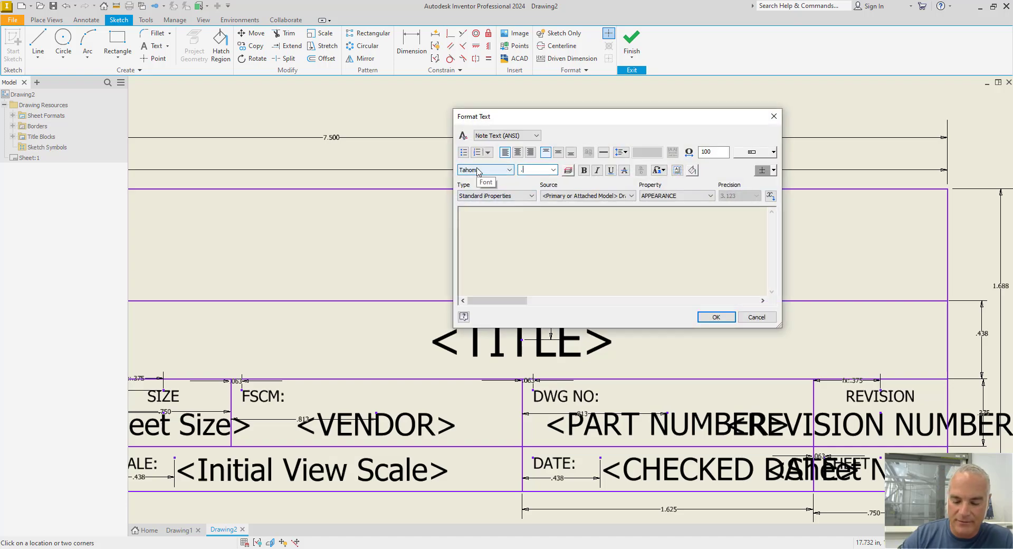
left_click(656, 196)
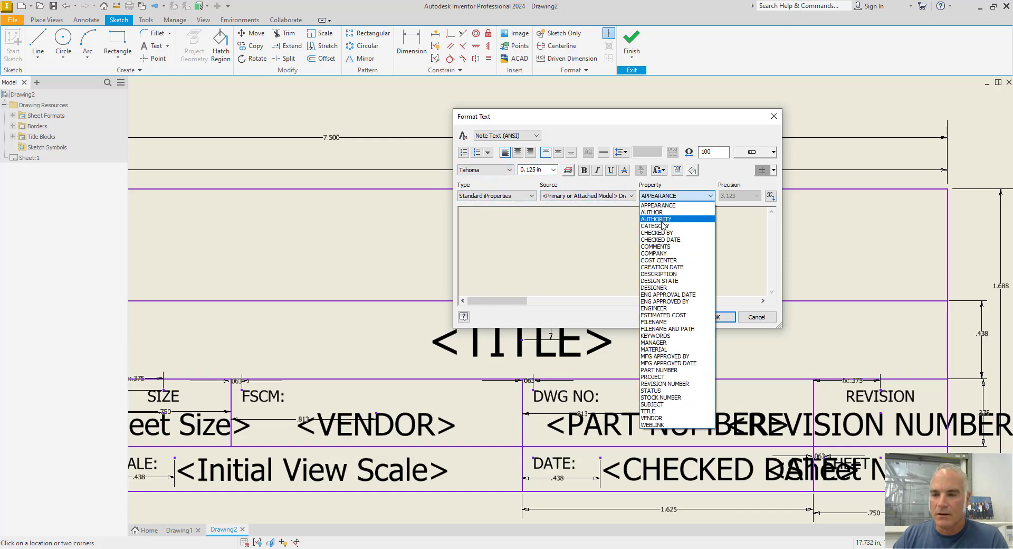
left_click(671, 254)
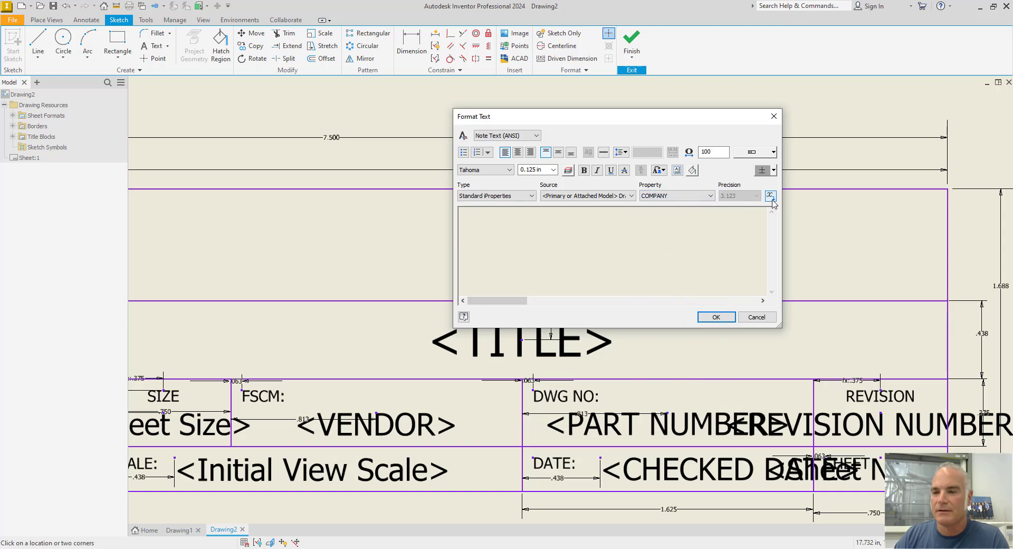
left_click(770, 196)
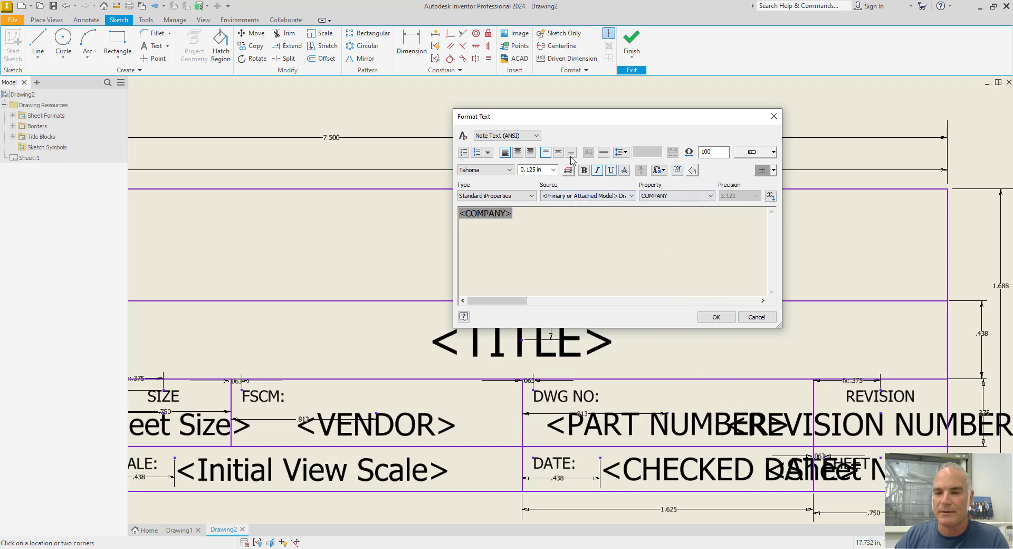
left_click(518, 152)
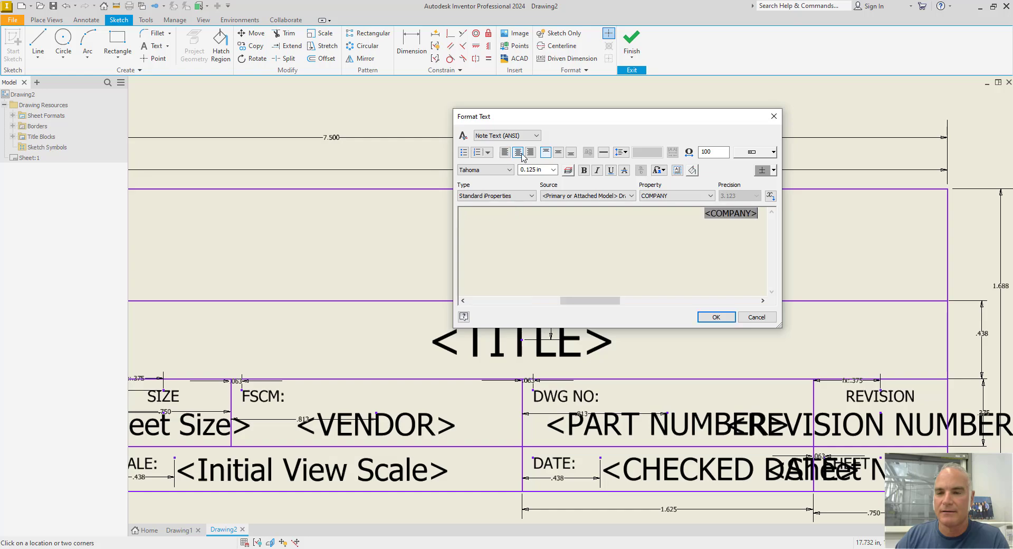
left_click(717, 317)
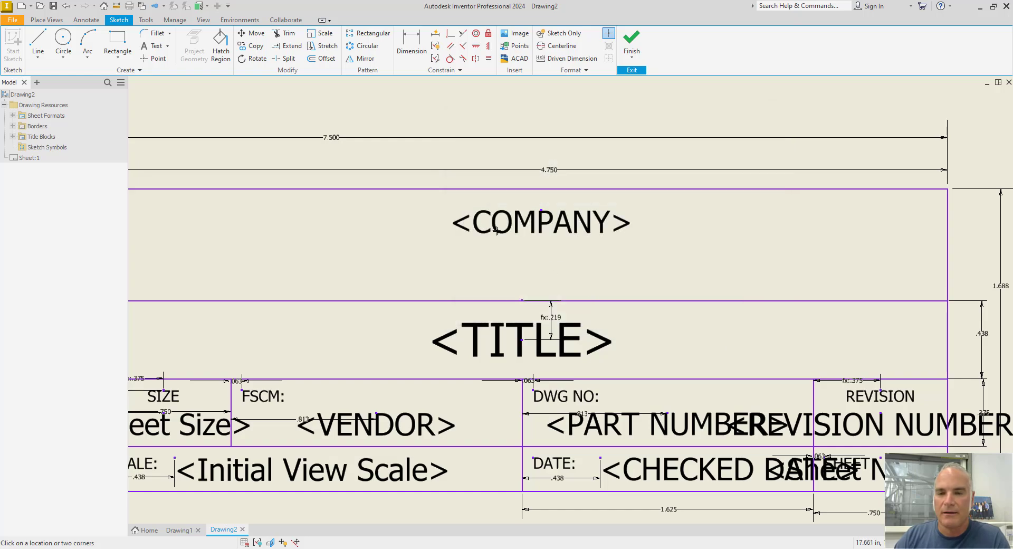
Step: Constrain the COMPANY field's insertion point vertically to the midpoint of the line above the TITLE field
left_click(489, 46)
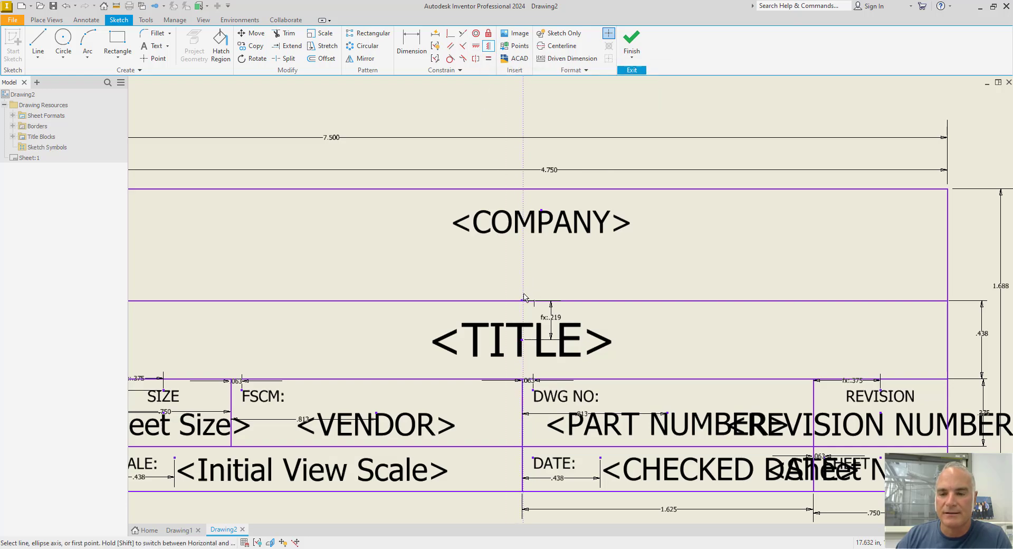
left_click(522, 300)
left_click(541, 210)
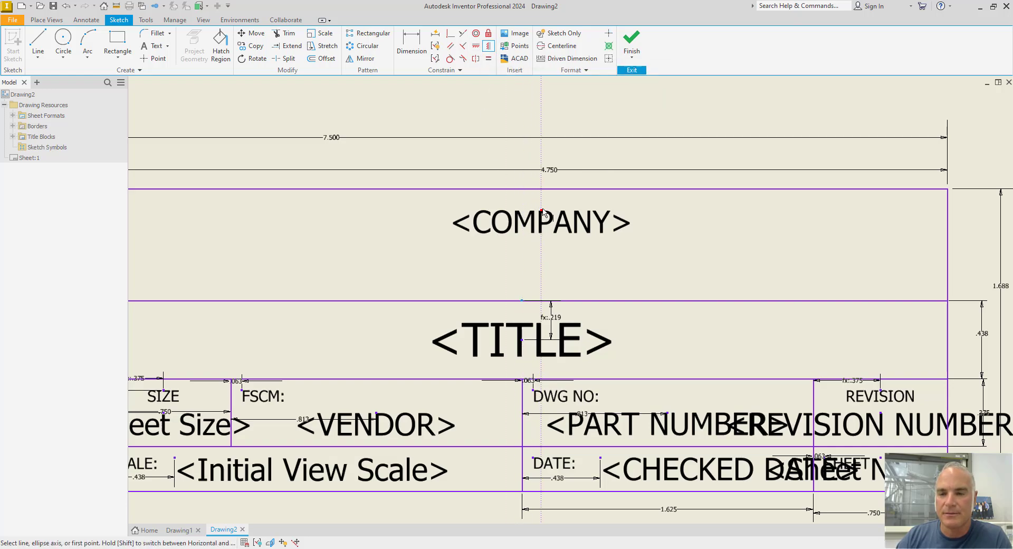
Step: Dimension the COMPANY field's insertion point .125 in below the title block's top edge
key("d")
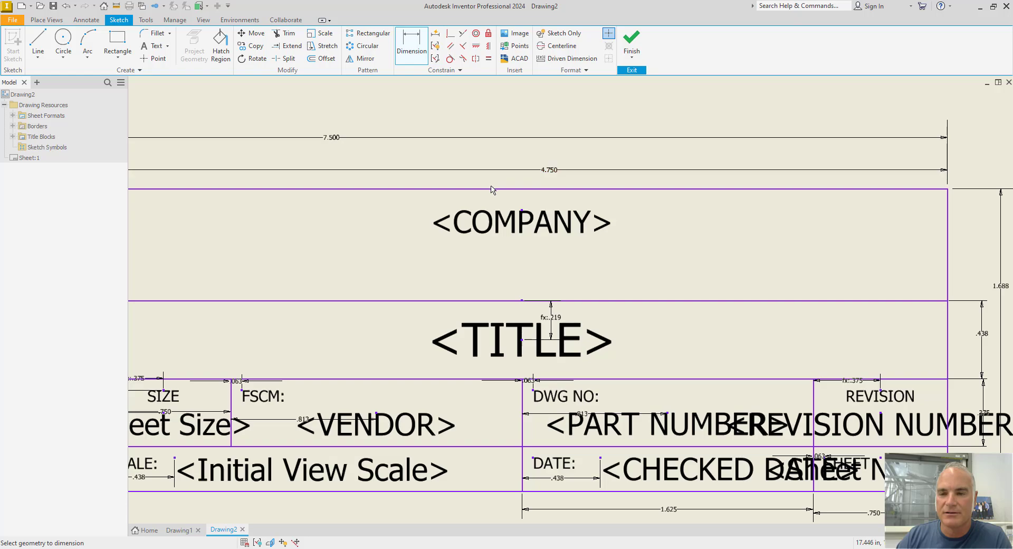
left_click(496, 195)
left_click(522, 211)
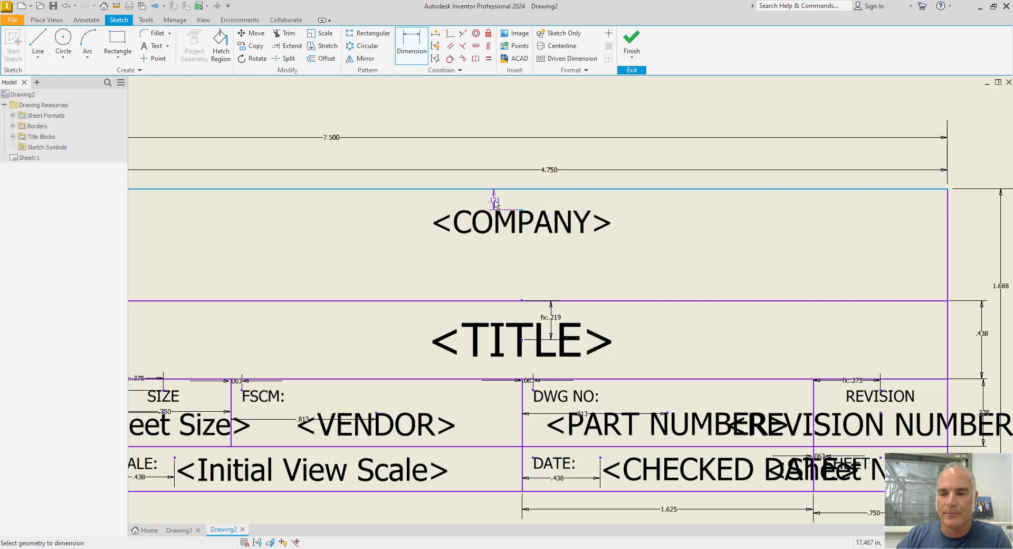
left_click(495, 202)
type(".125")
key("Return")
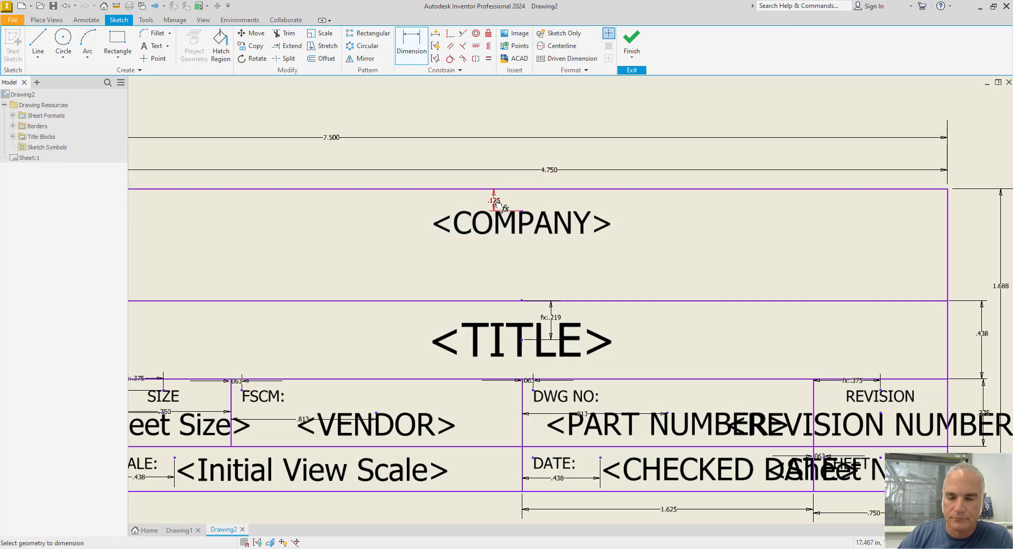
scroll(507, 258, "up", 2)
scroll(508, 228, "down", 2)
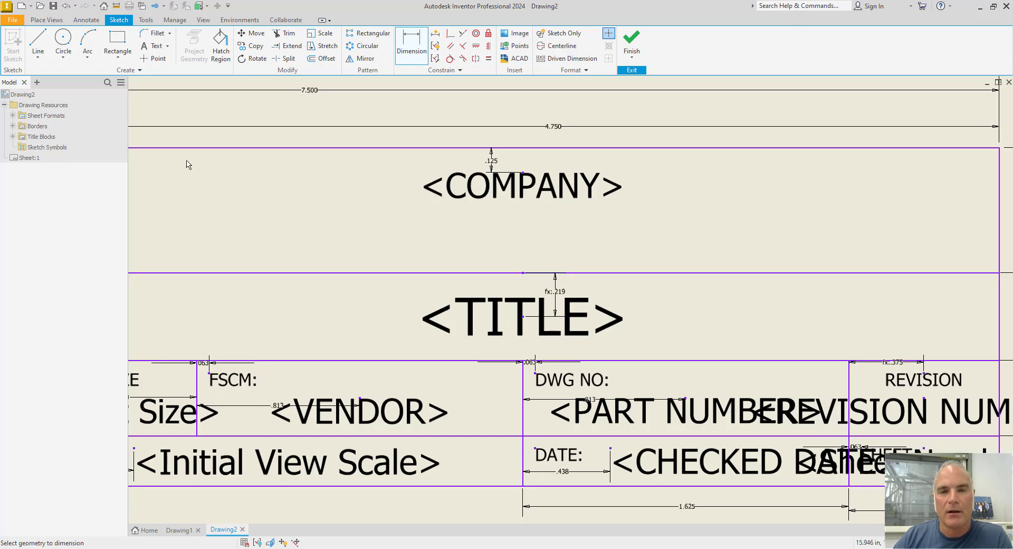
Step: Add a custom text property named COMPANY ADDRESS with a blank value to the drawing's iProperties
left_click(13, 21)
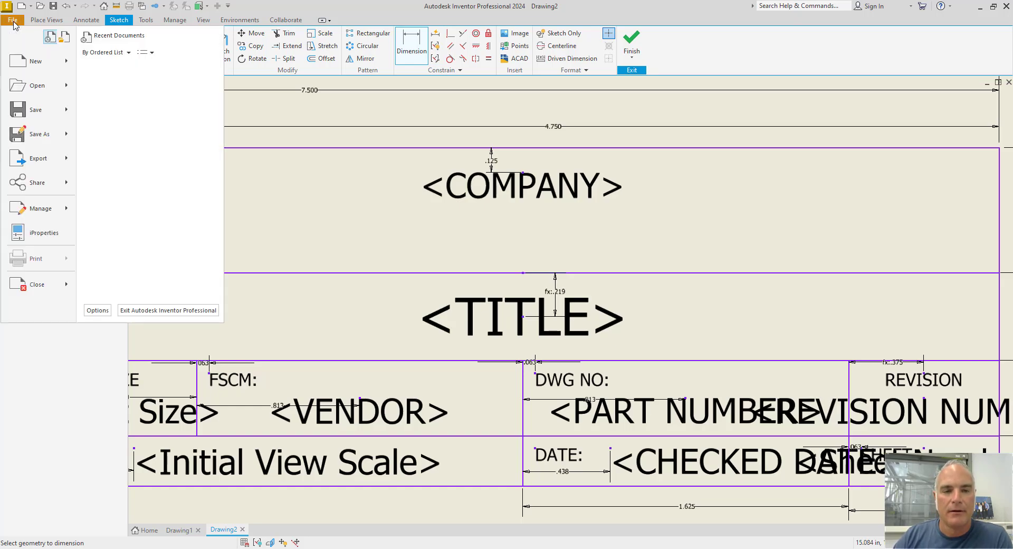
left_click(55, 234)
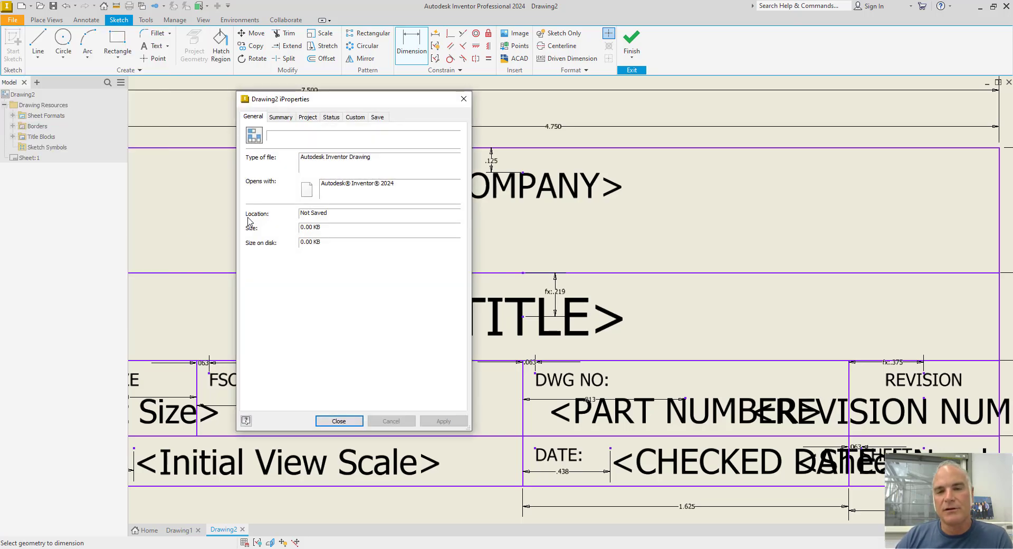
left_click(281, 118)
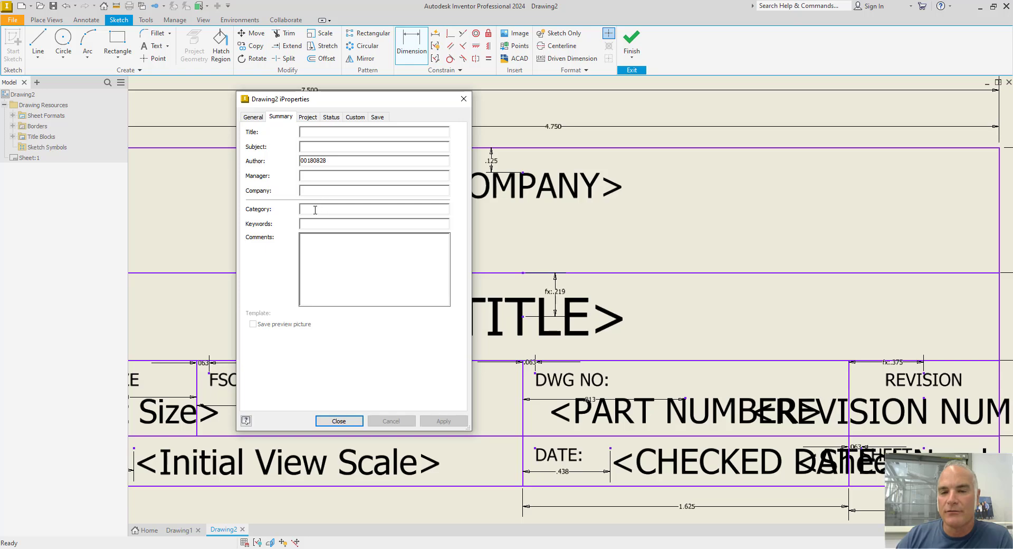
left_click(357, 118)
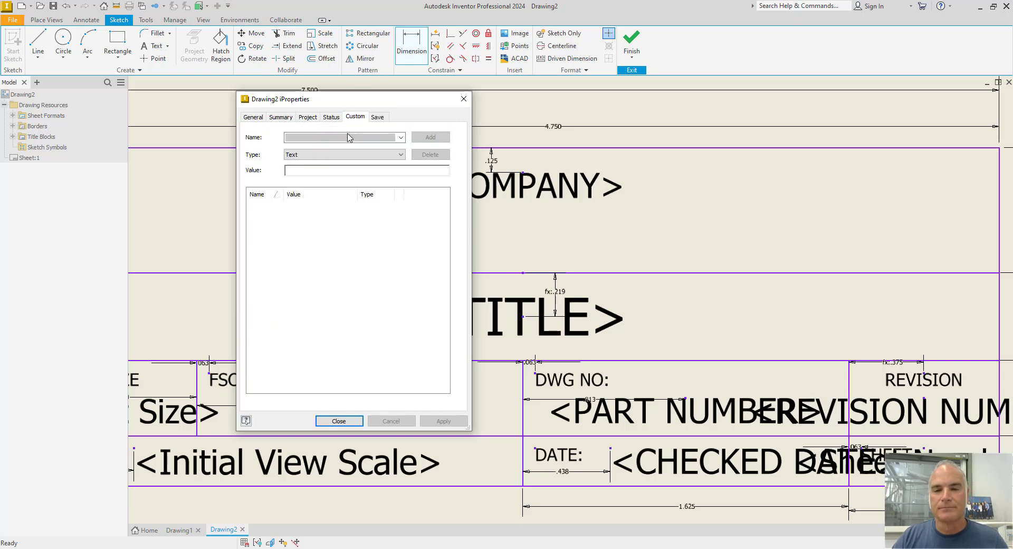
left_click(345, 138)
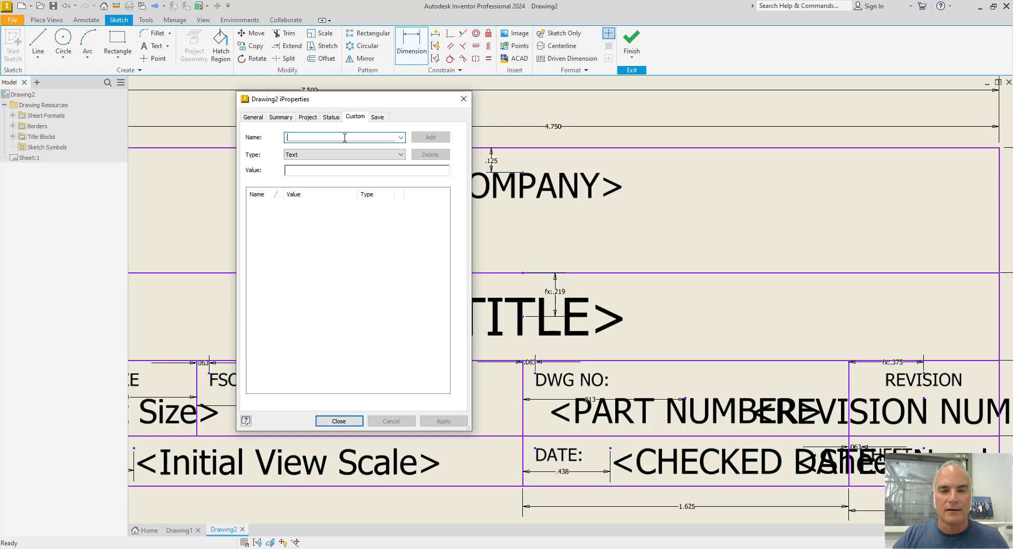
type("compan")
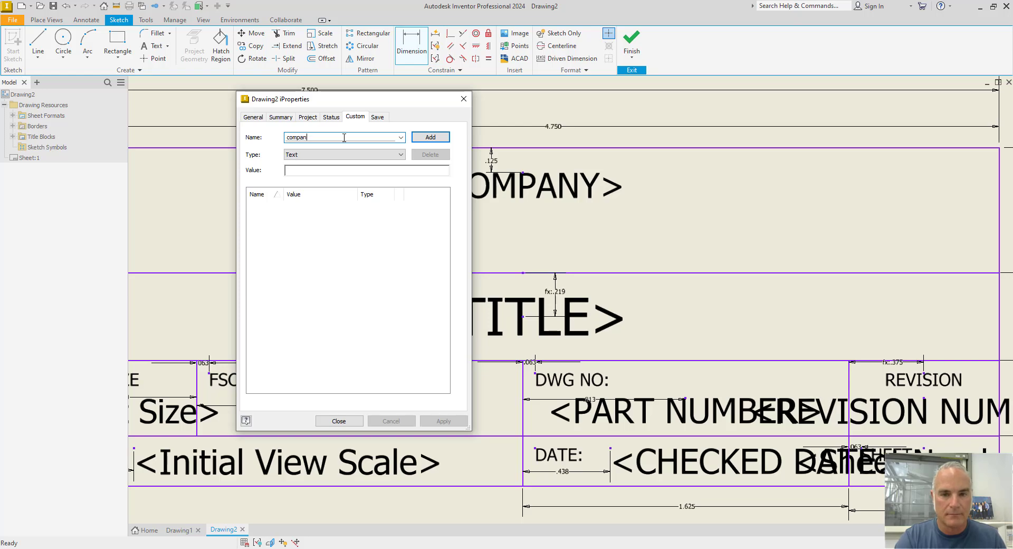
key("BackSpace")
key("BackSpace")
key("BackSpace")
key("BackSpace")
key("BackSpace")
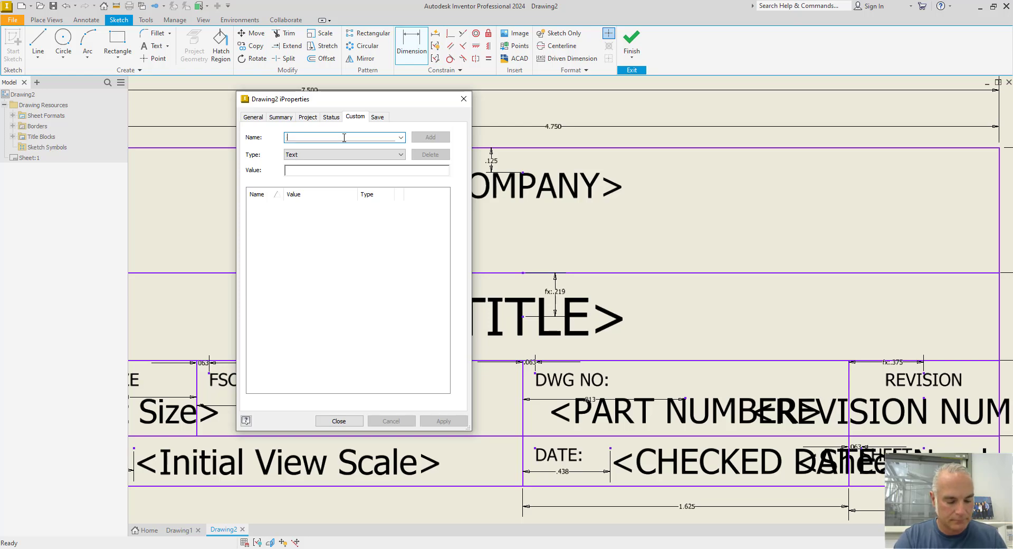
type("COMPANY ADDRESS")
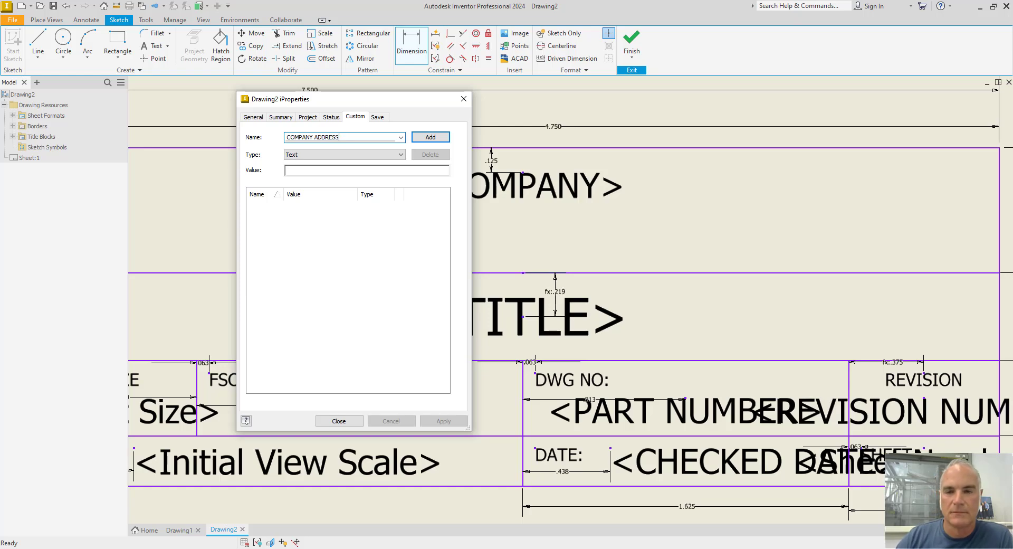
left_click(430, 138)
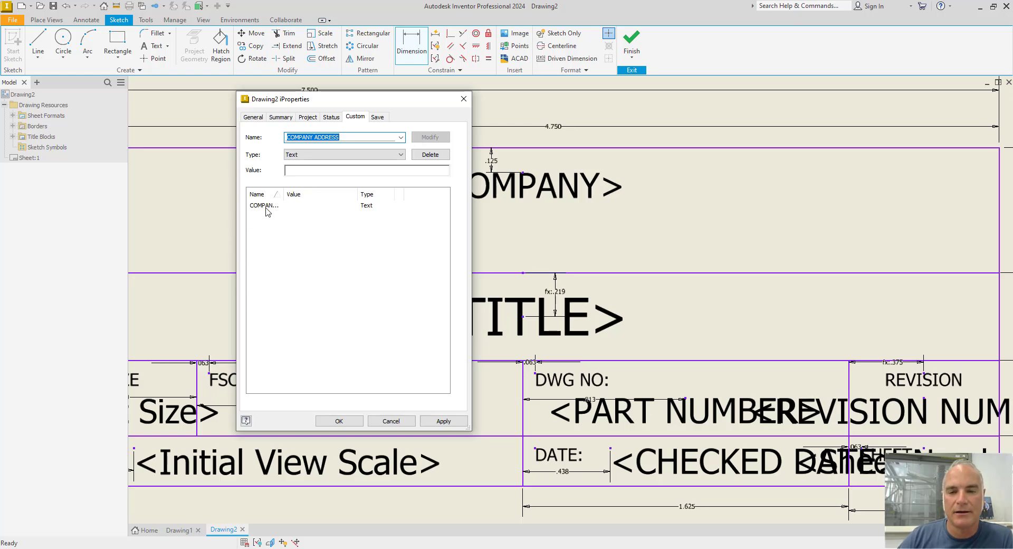
left_click(327, 419)
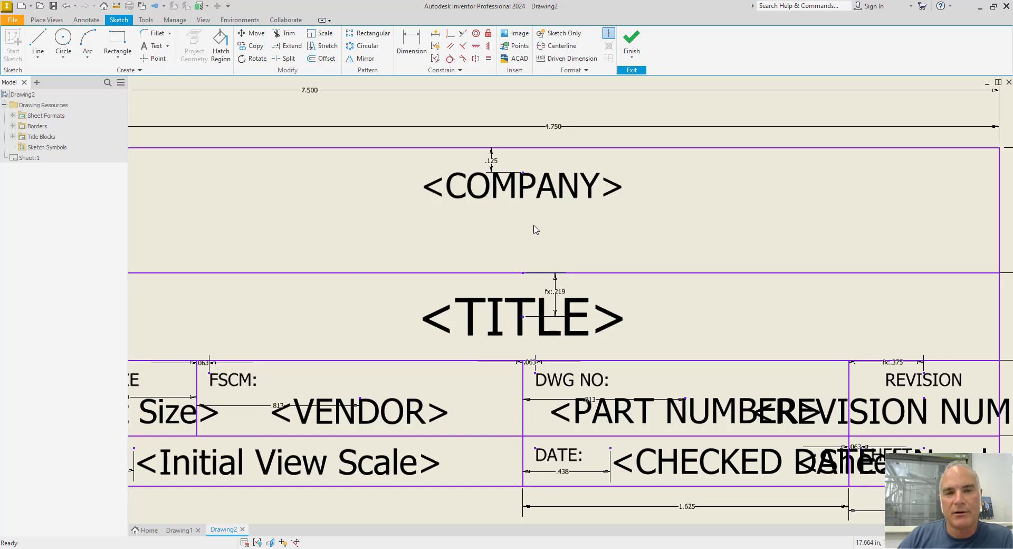
Step: Add a centre-justified .125 in high text field below the COMPANY field, linked to the COMPANY ADDRESS custom iProperty
left_click(156, 48)
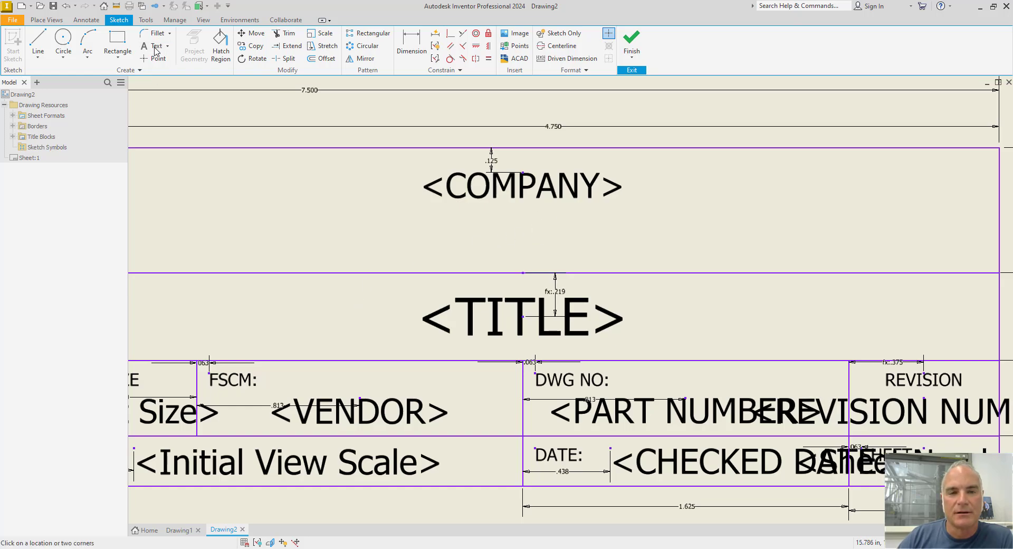
left_click(521, 223)
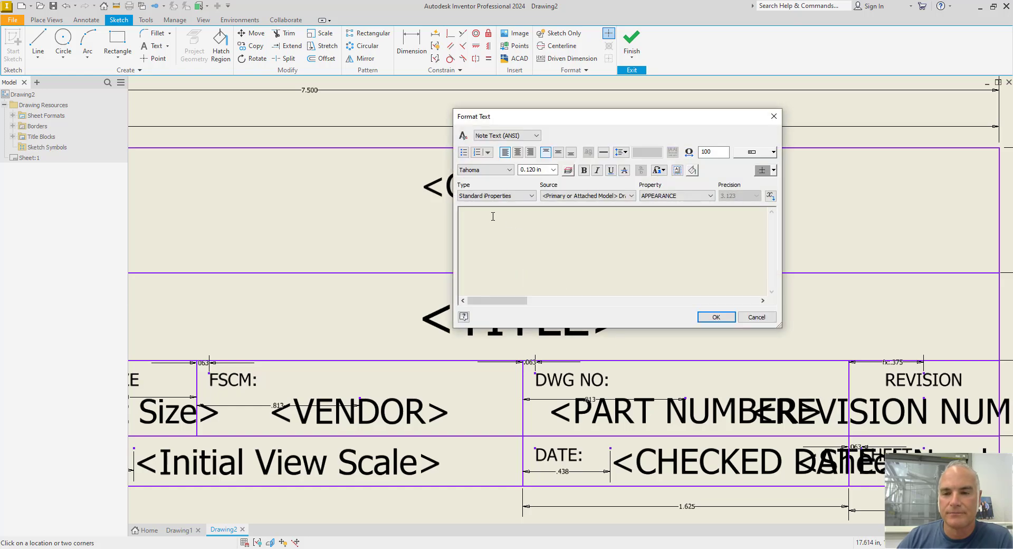
left_click_drag(543, 170, 519, 171)
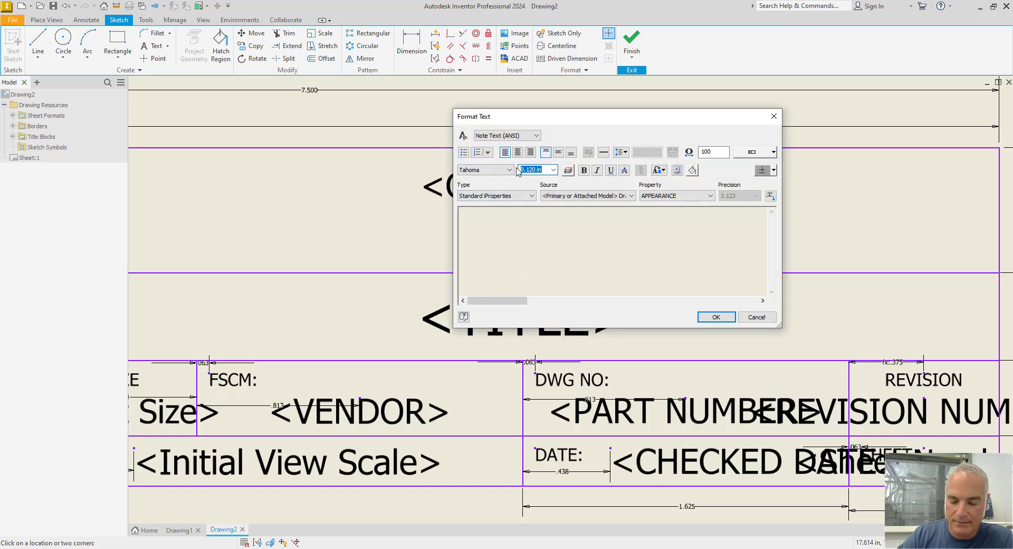
type("125")
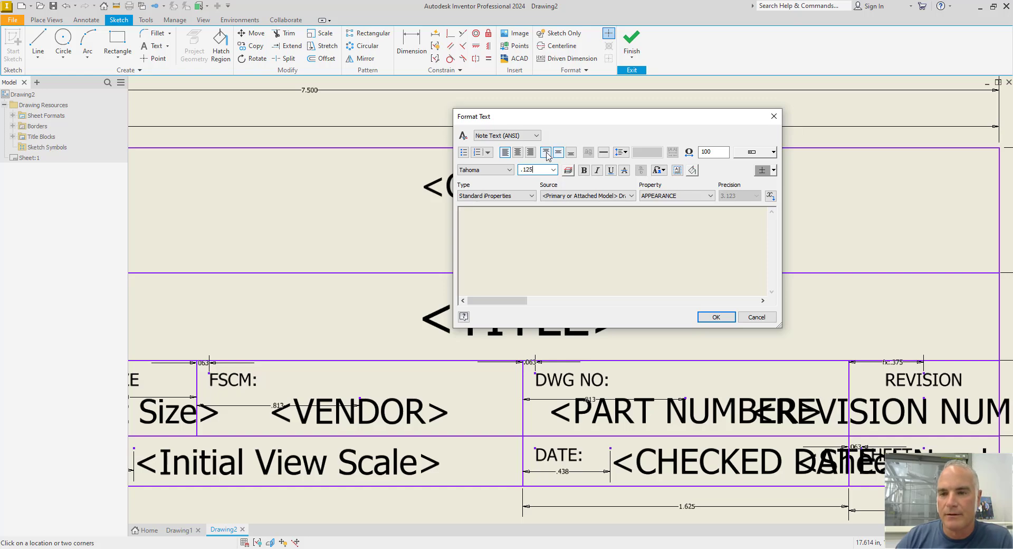
left_click(519, 153)
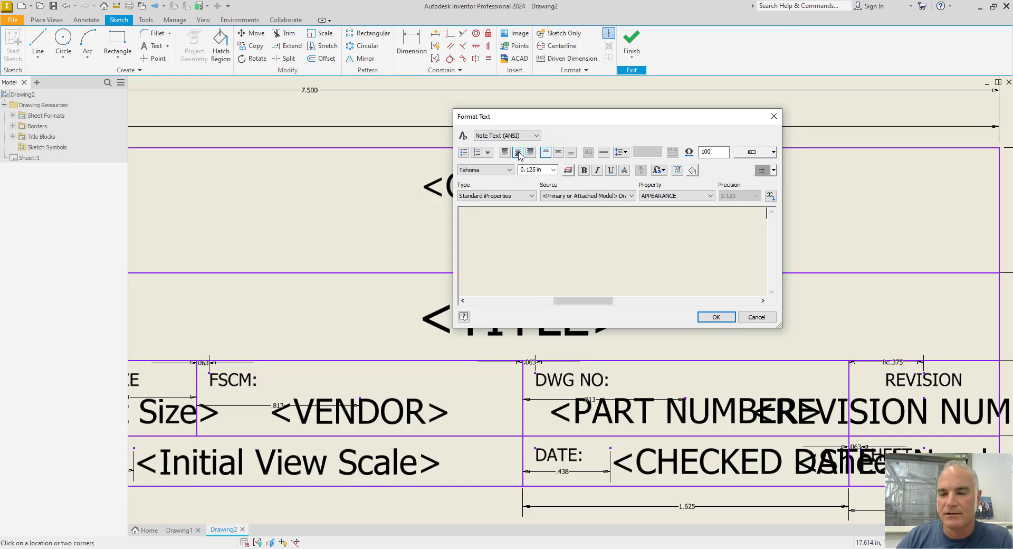
left_click(516, 199)
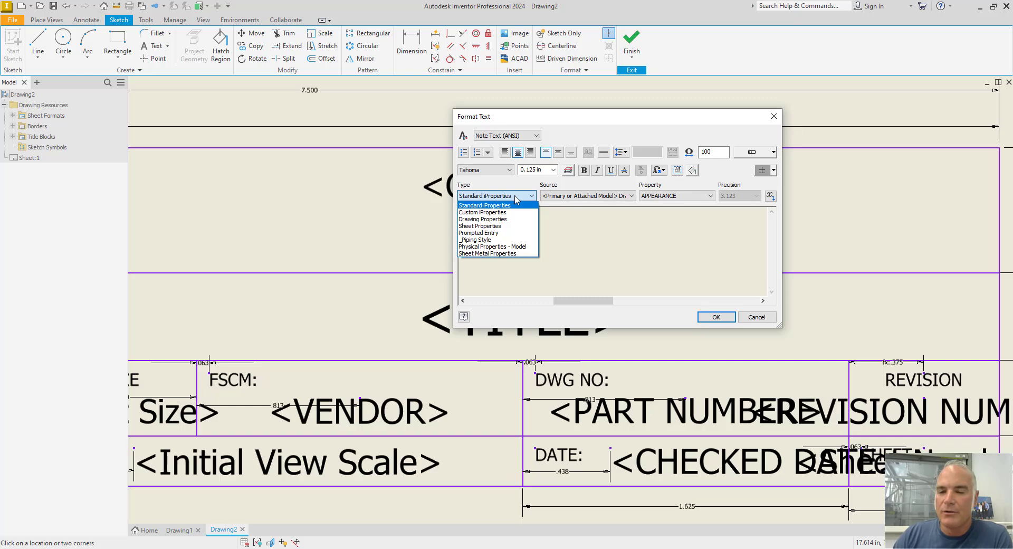
left_click(483, 213)
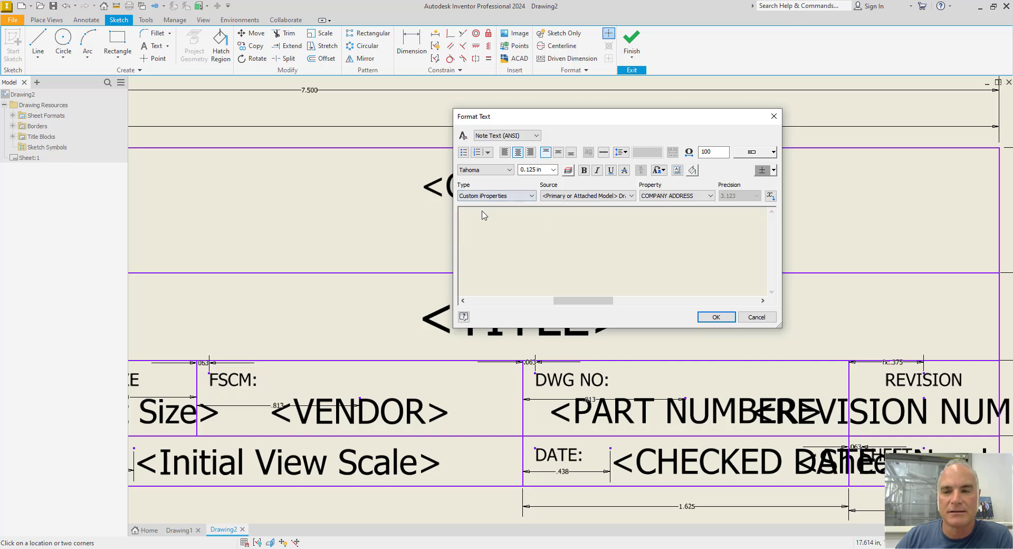
left_click(672, 199)
left_click(672, 198)
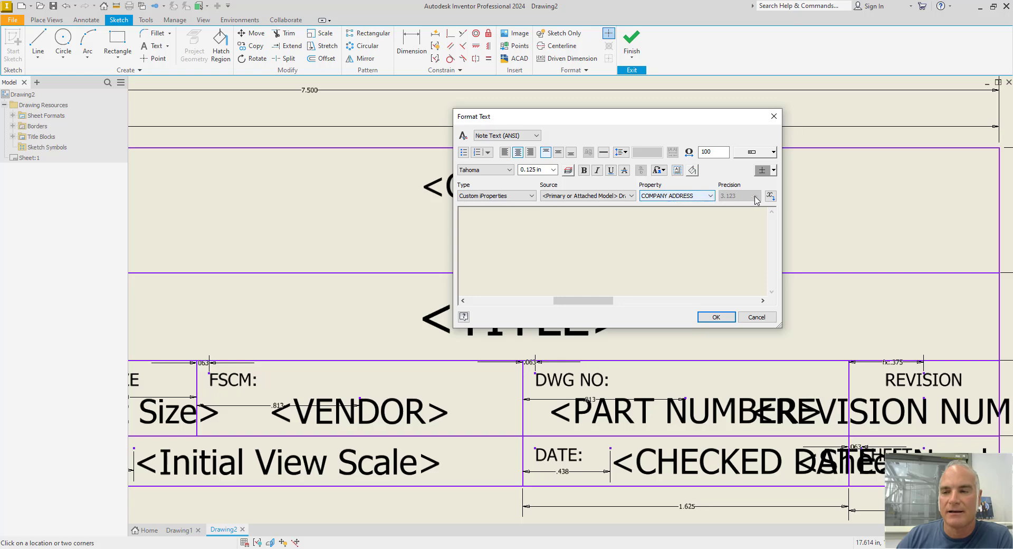
left_click(770, 196)
left_click(716, 317)
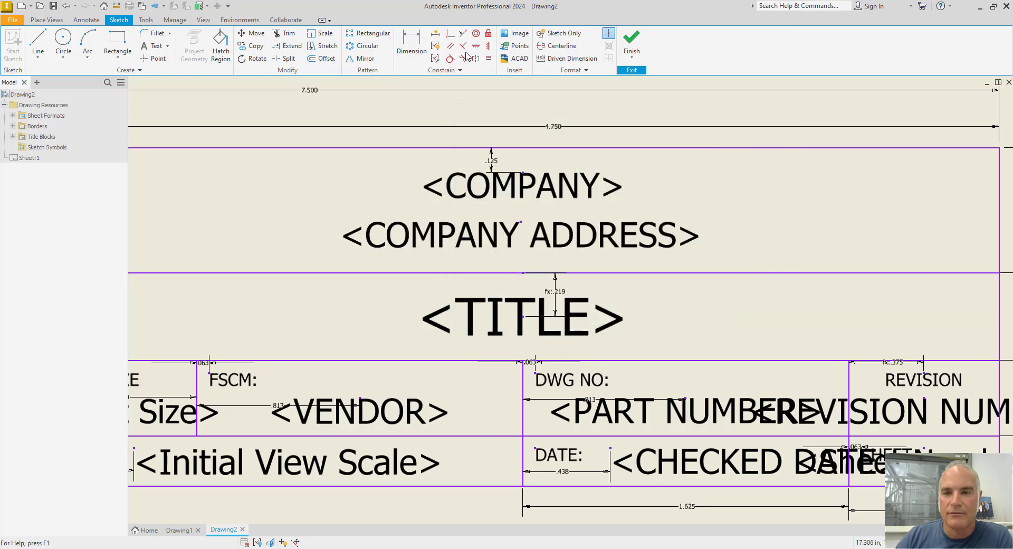
Step: Constrain the COMPANY ADDRESS field's insertion point vertically to the COMPANY field's insertion point
left_click(488, 46)
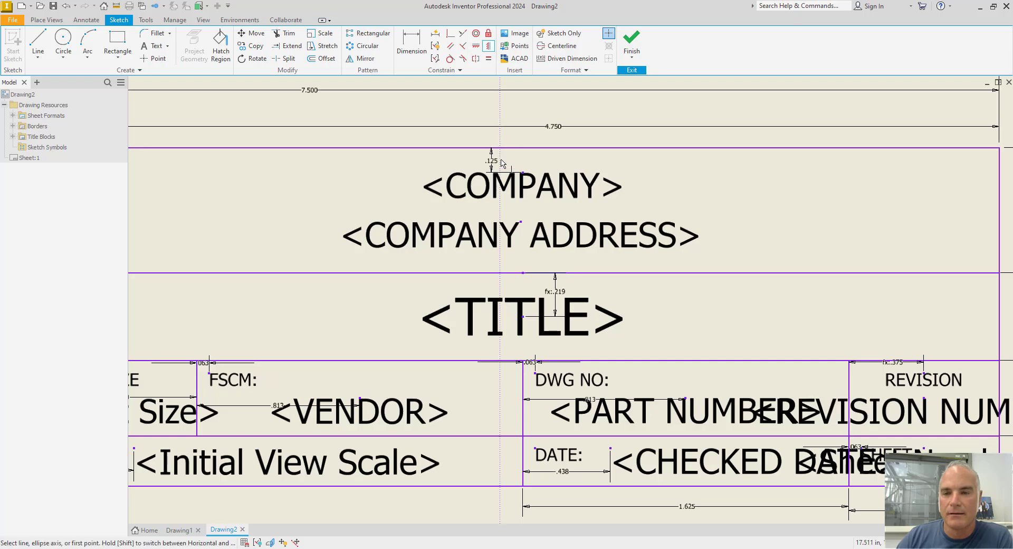
left_click(522, 173)
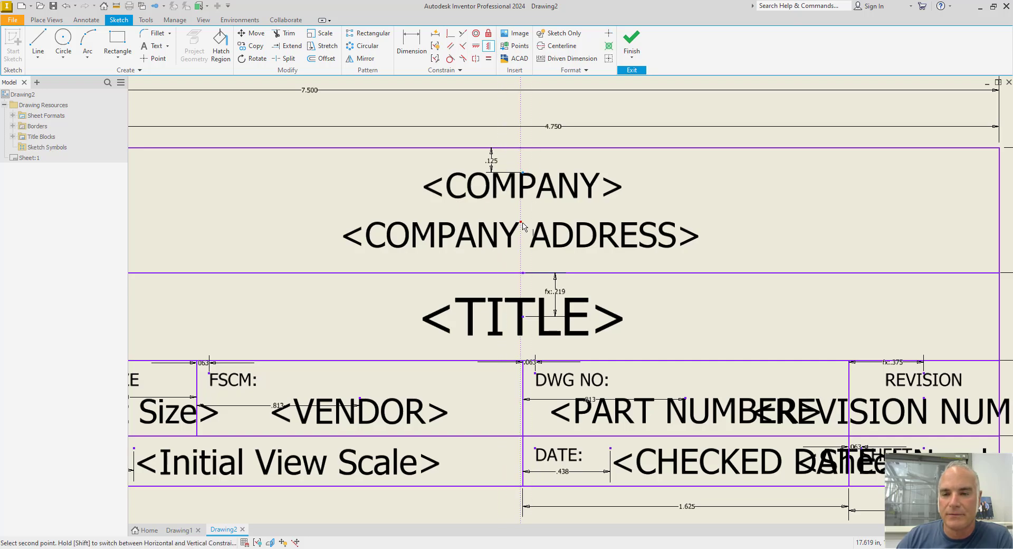
left_click(522, 224)
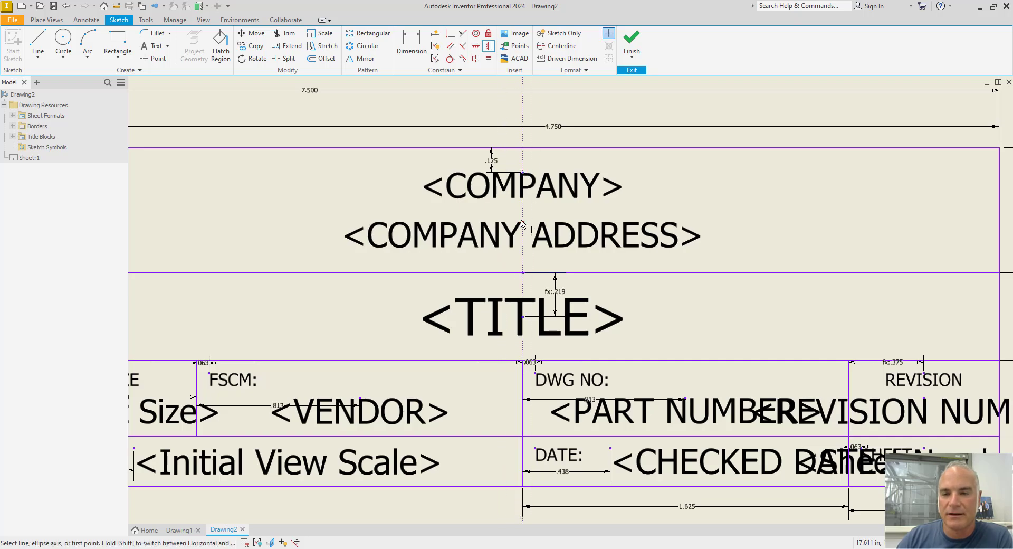
Step: Dimension the COMPANY ADDRESS field's insertion point .25 in below the COMPANY field's insertion point
left_click(411, 45)
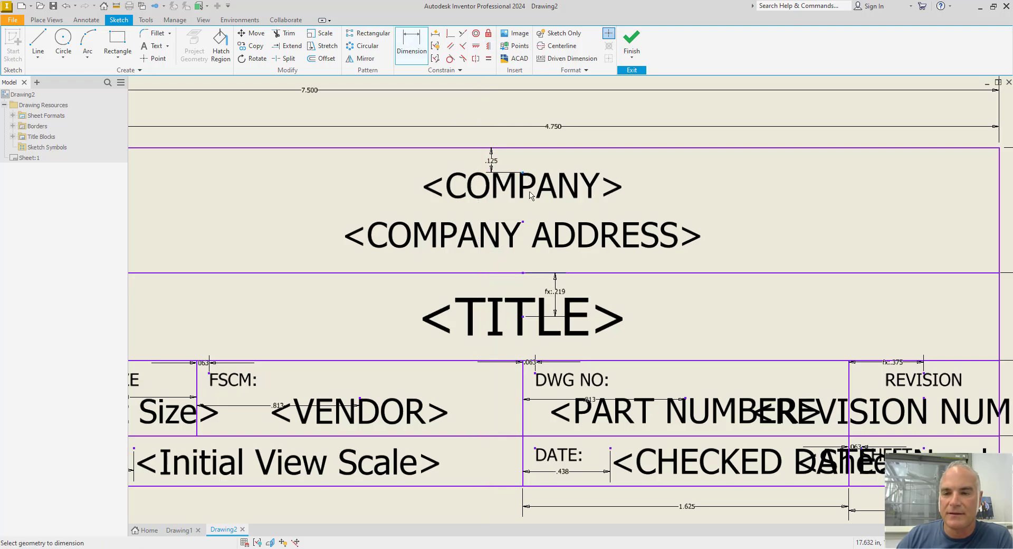
left_click(523, 223)
left_click(395, 197)
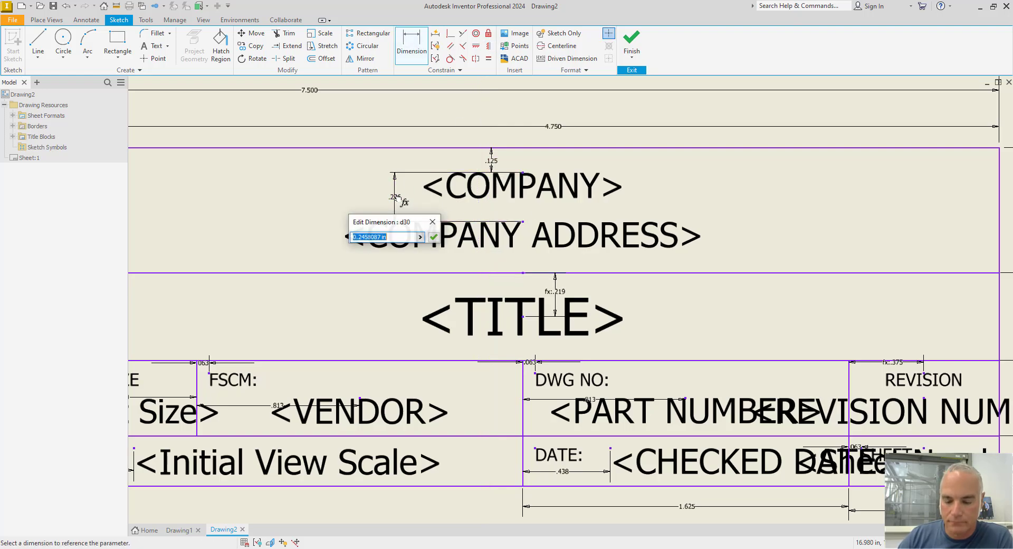
type(".25")
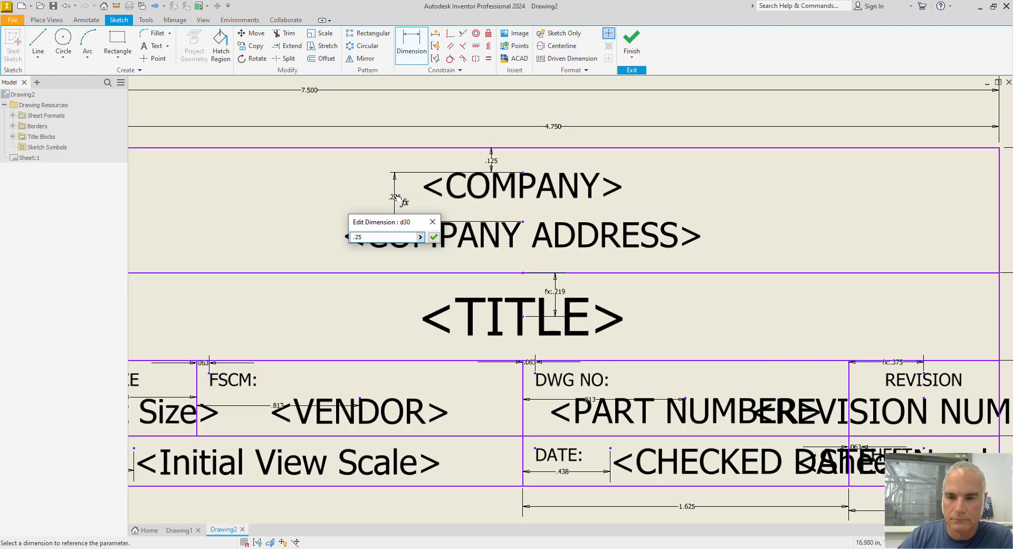
key("Return")
Step: Finish the title block sketch and save it under the name Company Border
scroll(446, 209, "up", 3)
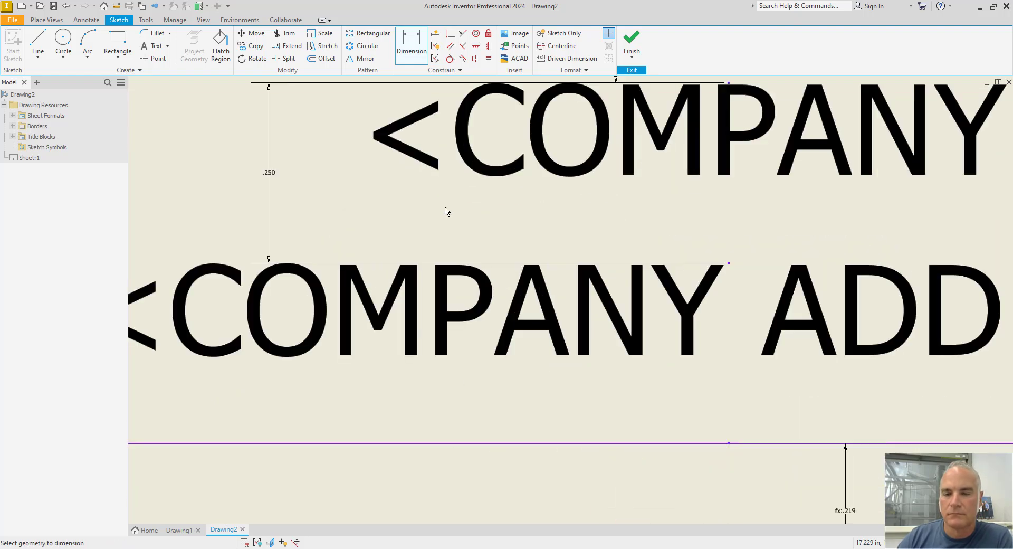
scroll(447, 214, "down", 6)
scroll(445, 214, "down", 2)
mouse_move(445, 213)
middle_mouse_down()
mouse_move(525, 234)
mouse_move(634, 223)
middle_mouse_up()
scroll(518, 236, "up", 3)
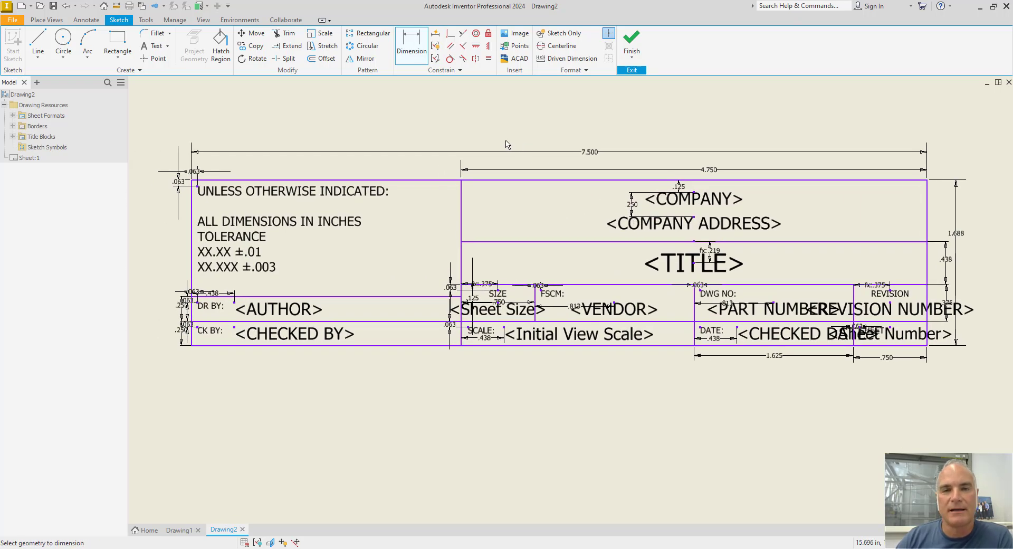
left_click(631, 42)
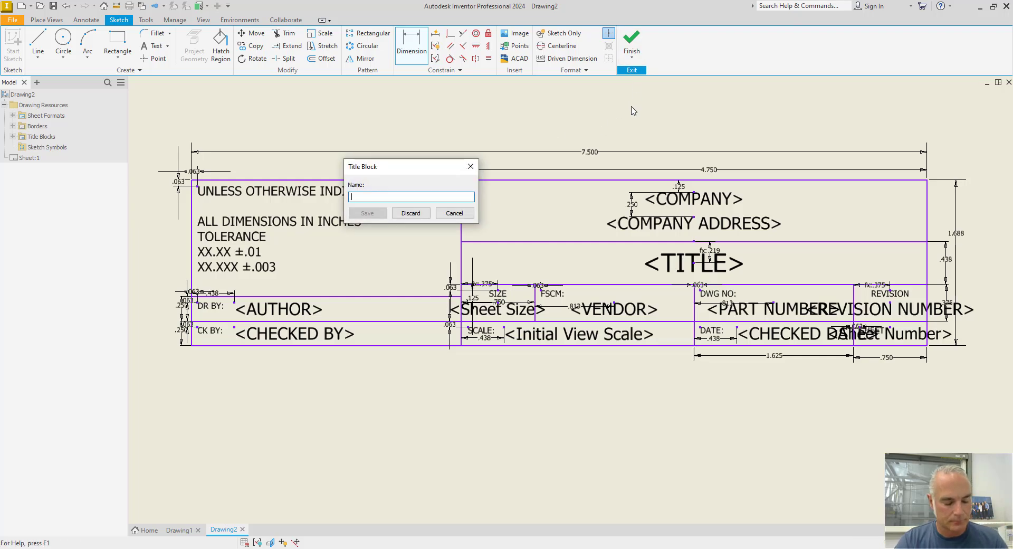
type("cOM")
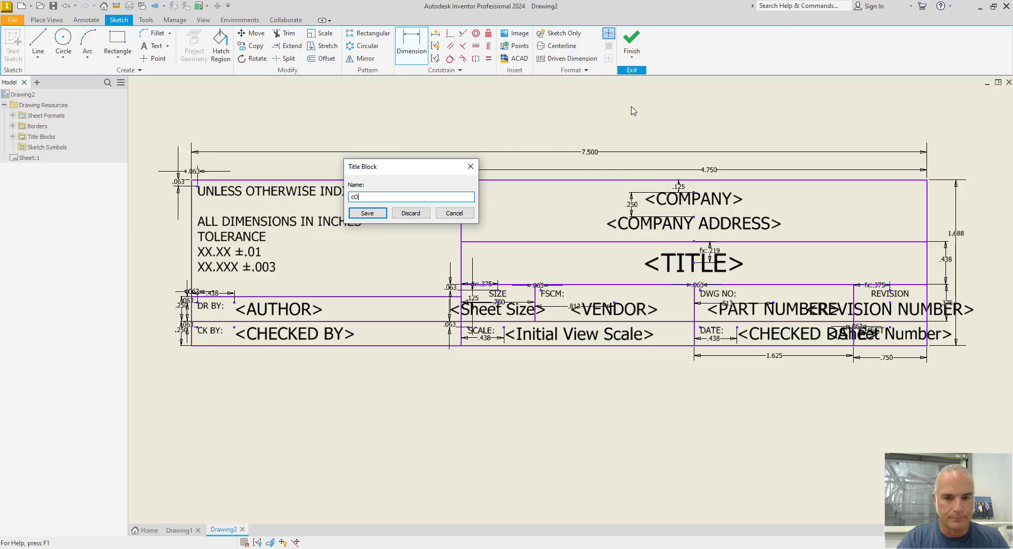
key("BackSpace")
key("BackSpace")
type("Company B")
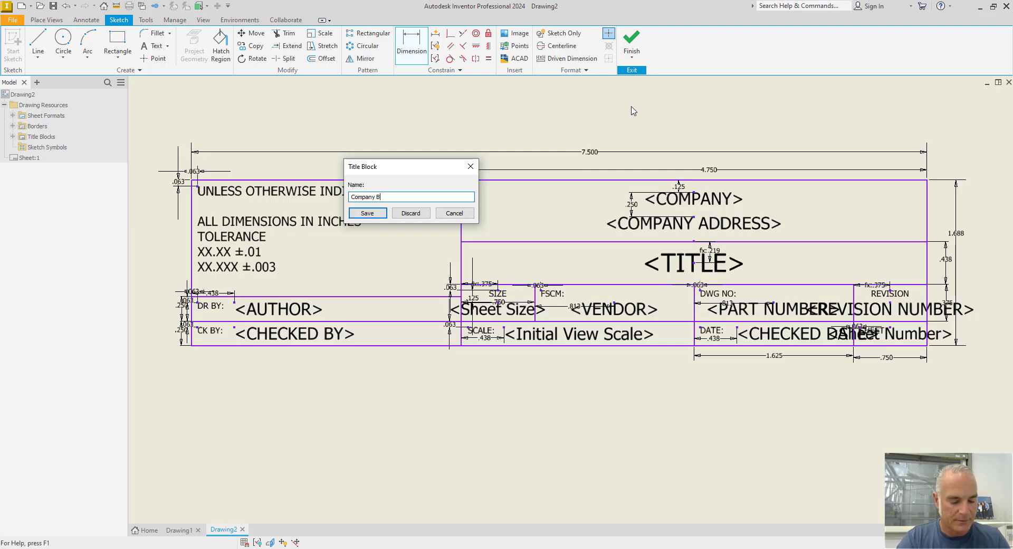
type("order")
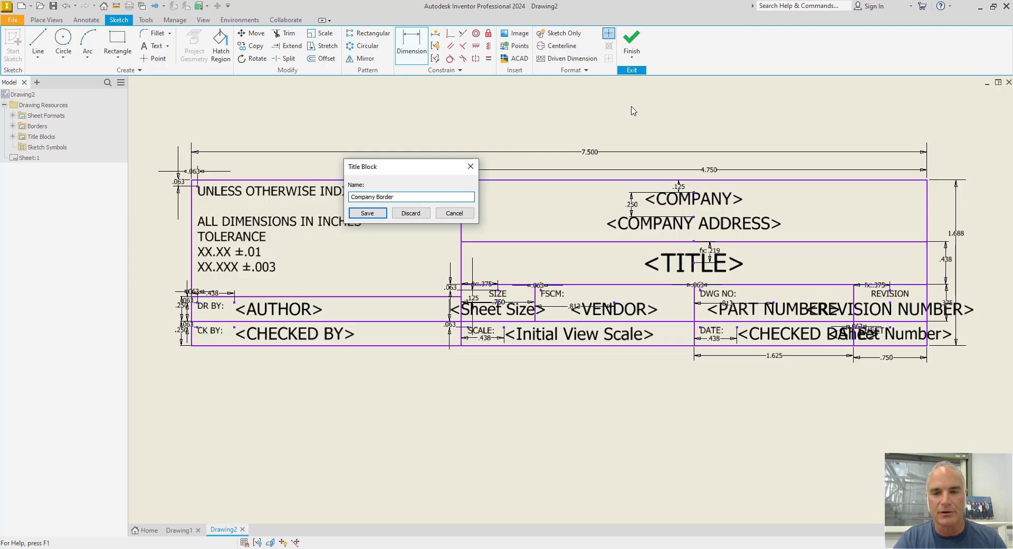
left_click(378, 214)
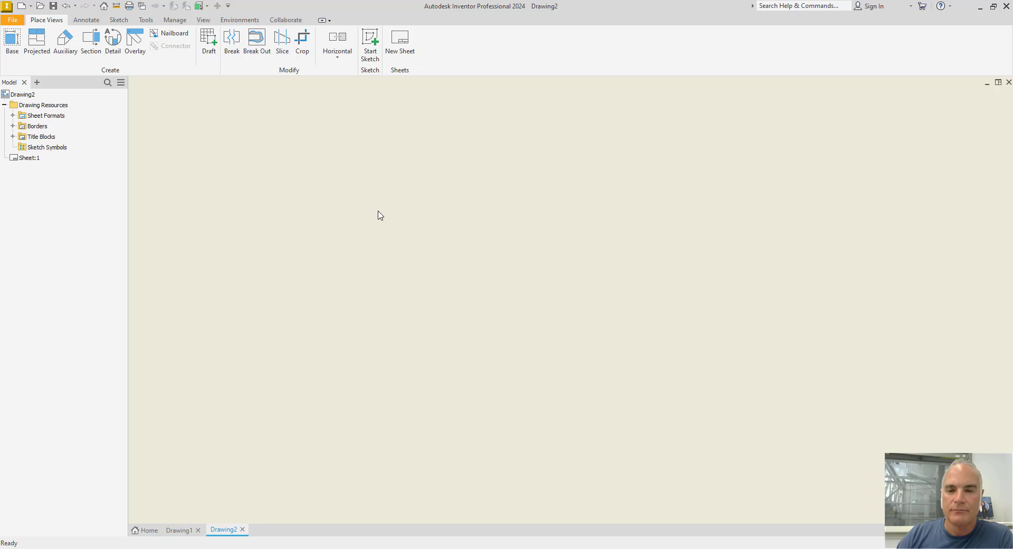
Step: Insert the Plain Border from the drawing resources onto the blank sheet
scroll(382, 215, "down", 2)
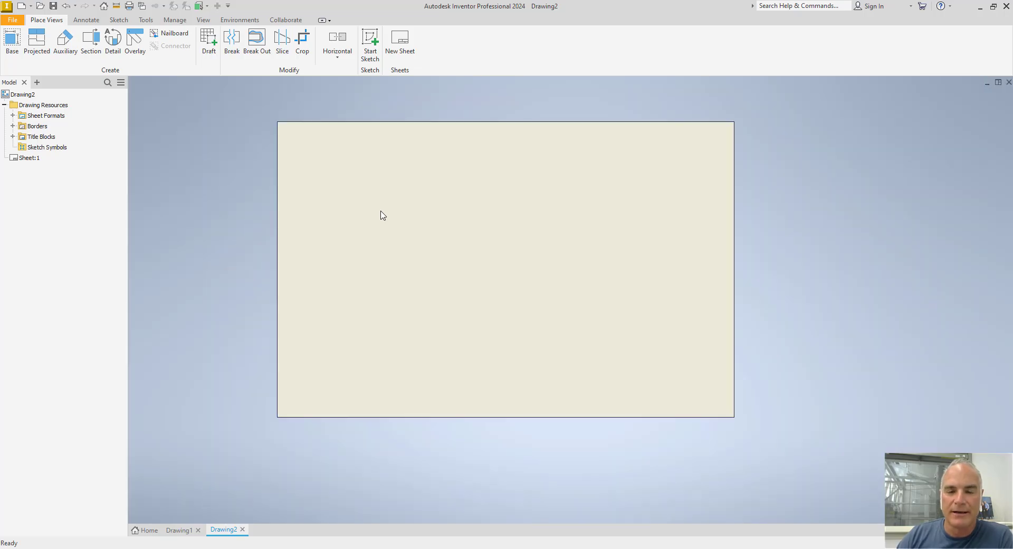
middle_click_drag(380, 215, 362, 220)
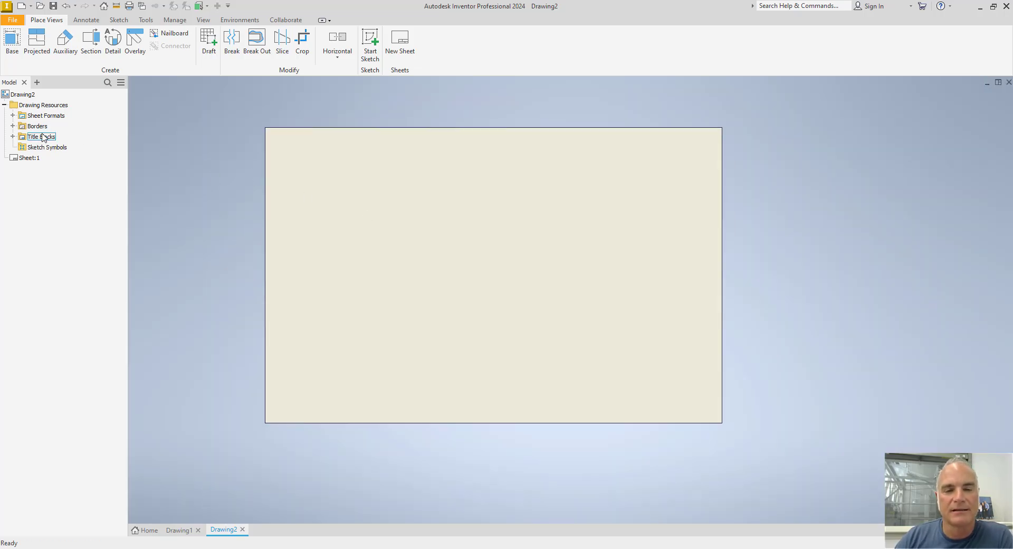
left_click(13, 127)
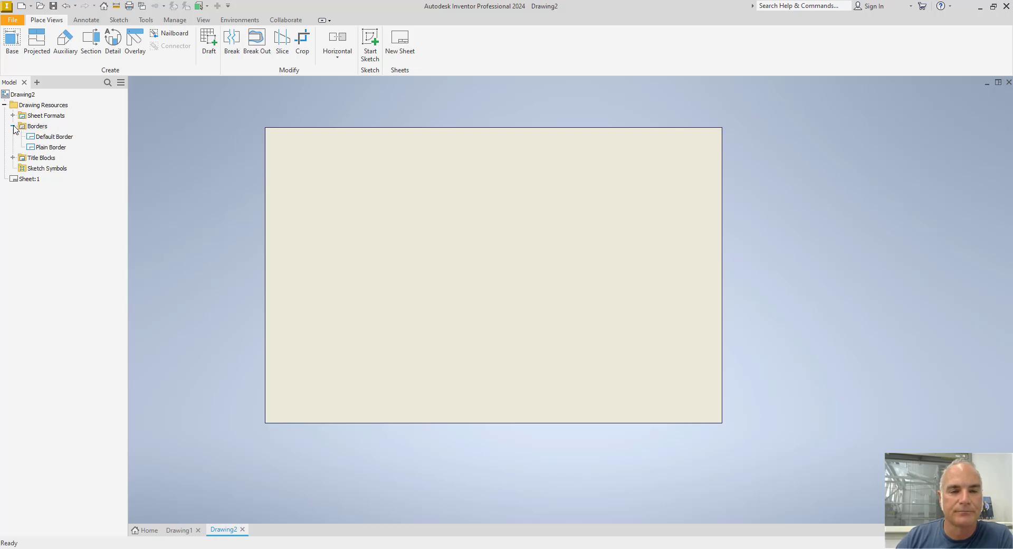
left_click(50, 148)
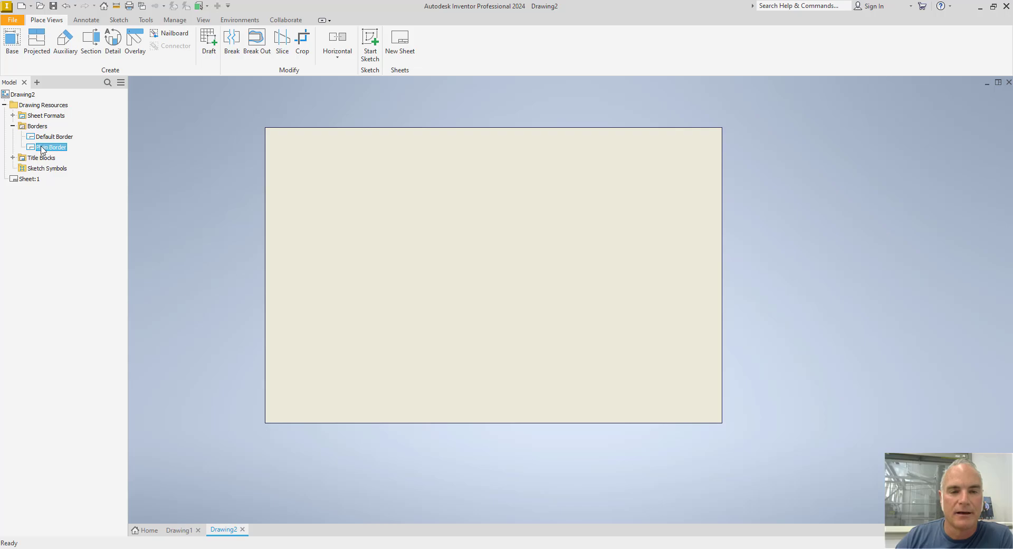
left_click(42, 148)
key("End")
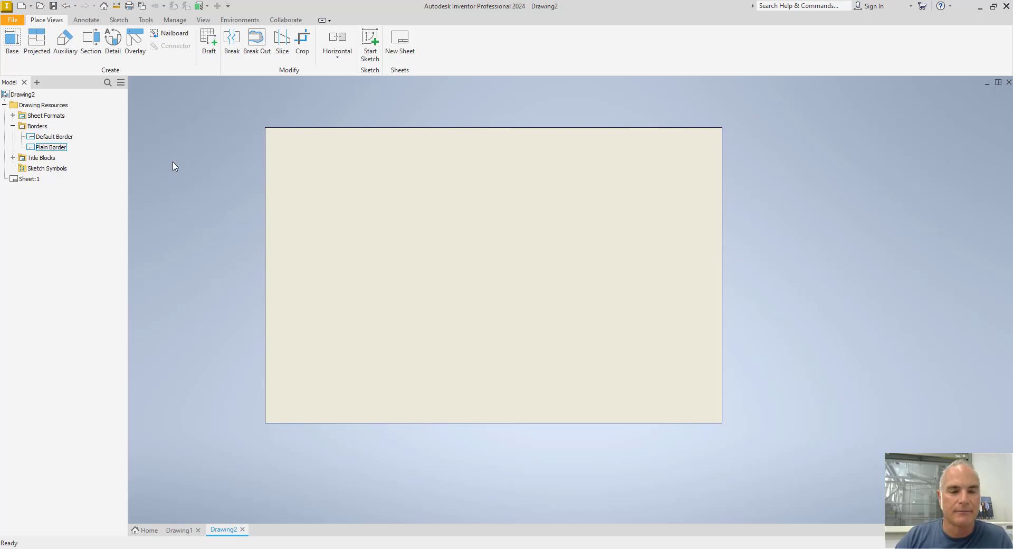
double_click(46, 150)
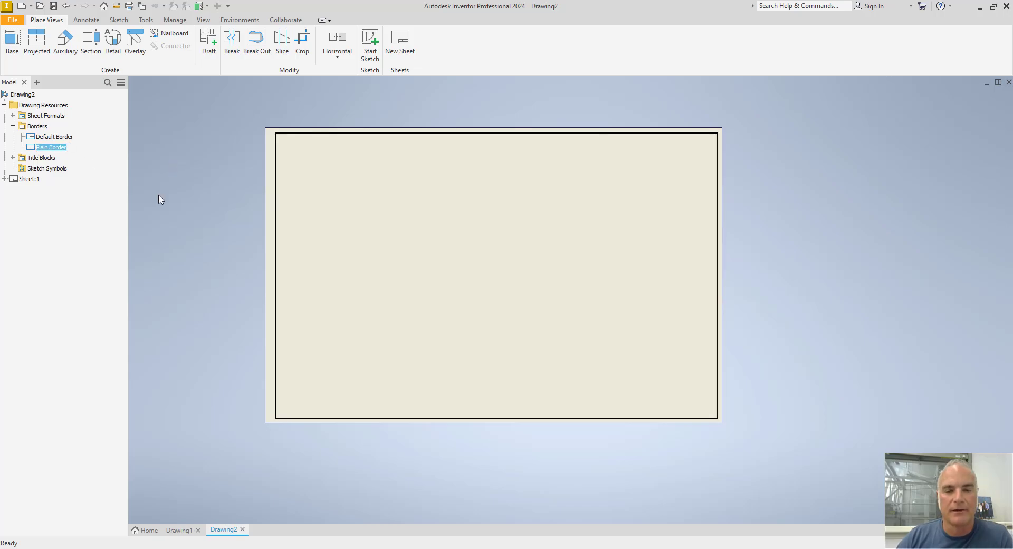
Step: Insert the Company Border title block from the drawing resources onto the sheet
left_click(13, 126)
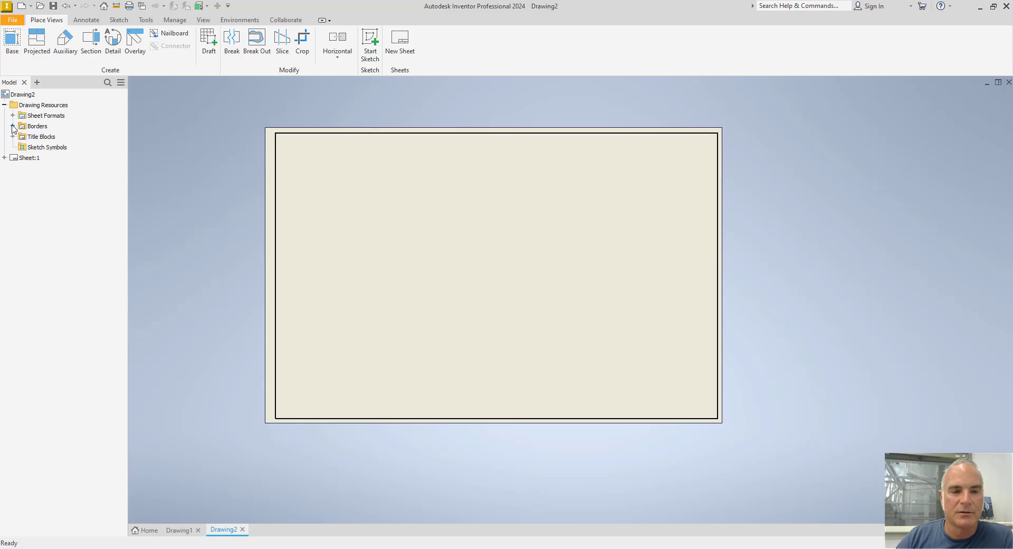
left_click(13, 136)
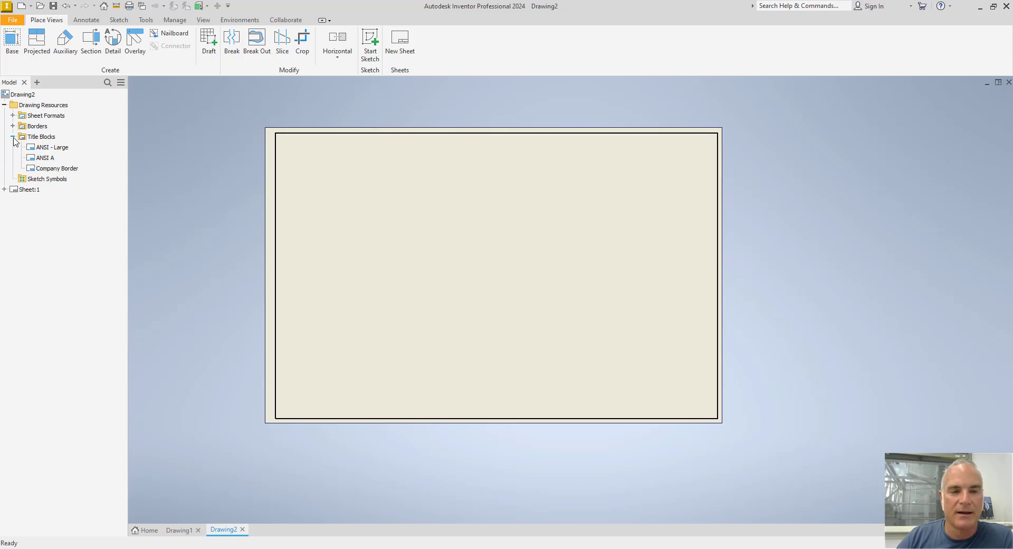
double_click(55, 168)
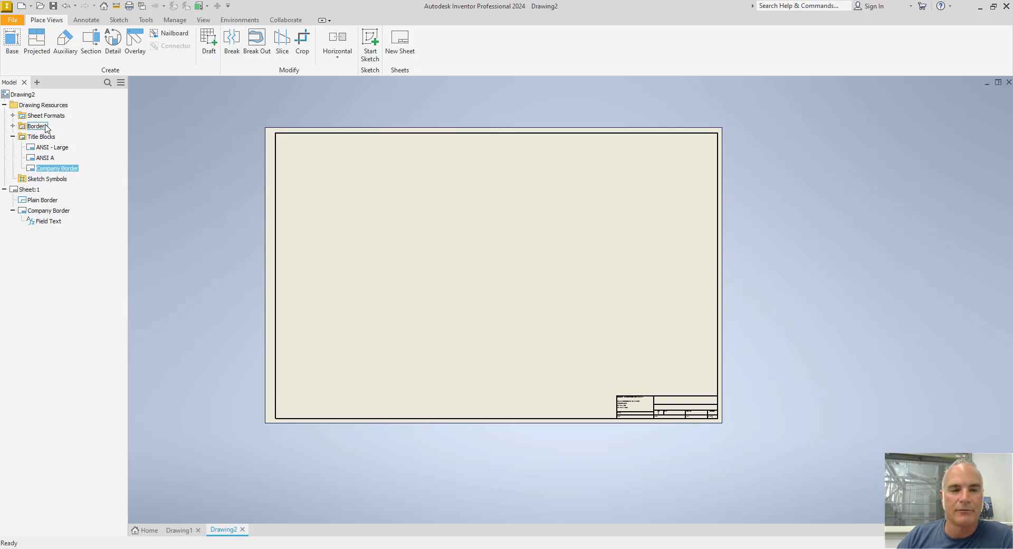
Step: Edit Sheet:1 to change its size to B
left_click(36, 188)
right_click(37, 193)
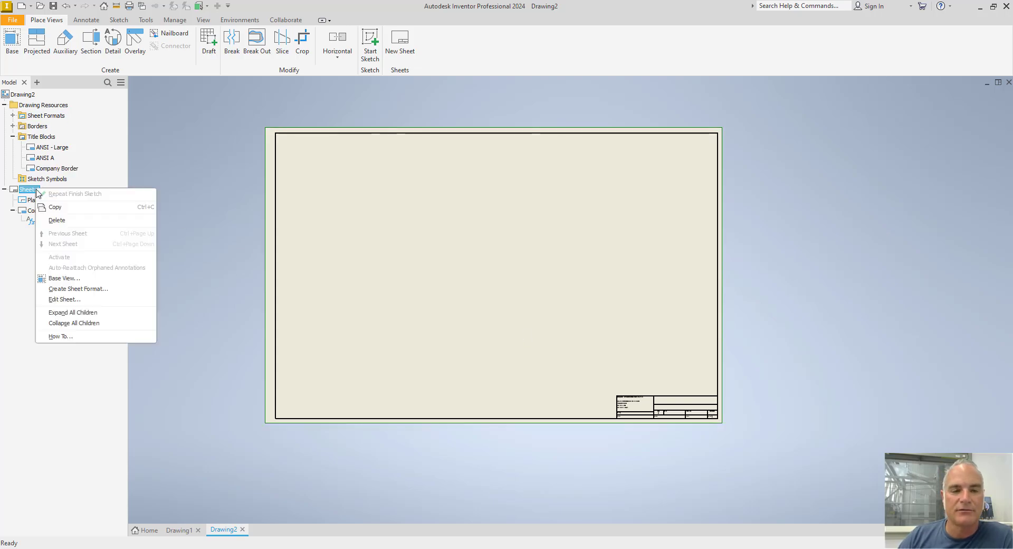
left_click(61, 300)
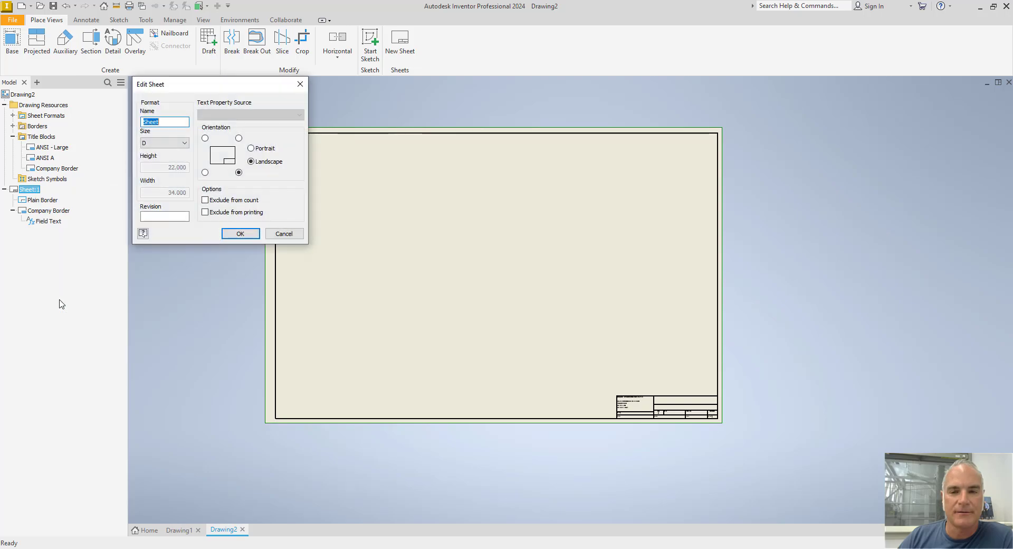
left_click(154, 143)
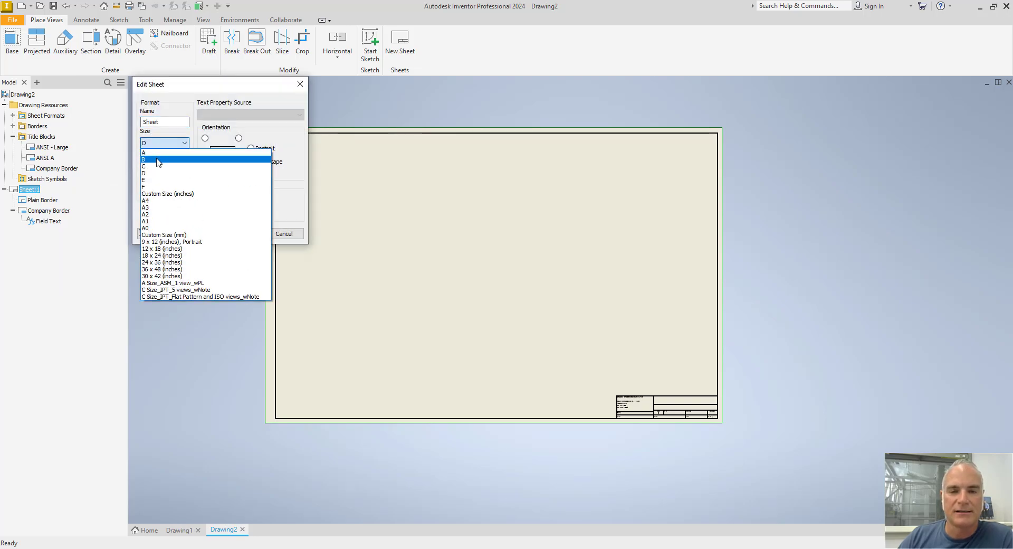
left_click(157, 160)
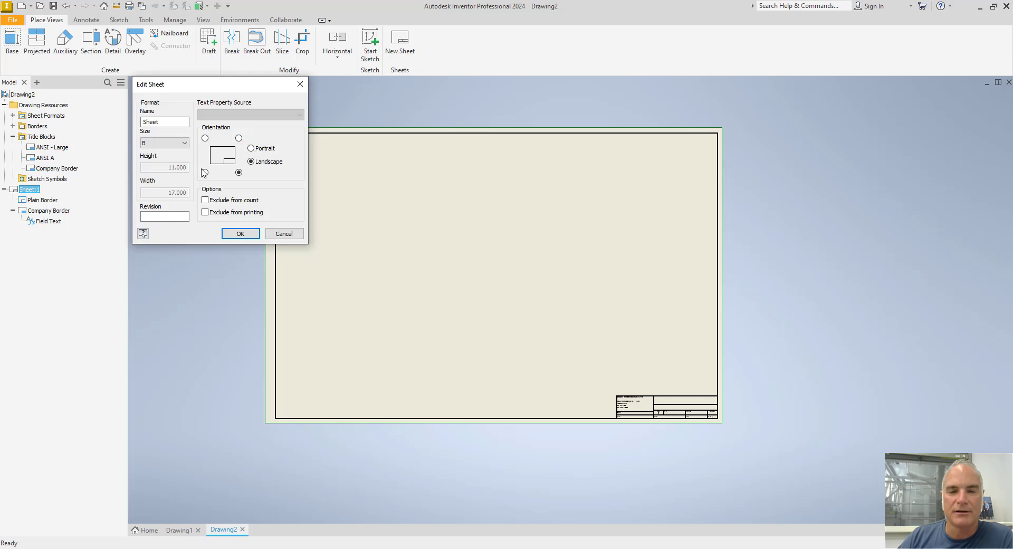
left_click(240, 233)
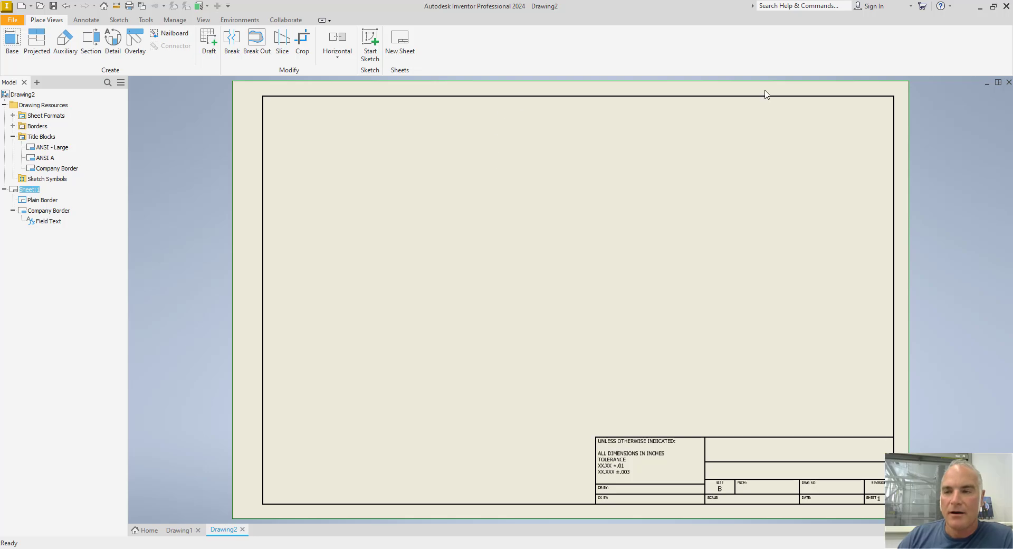